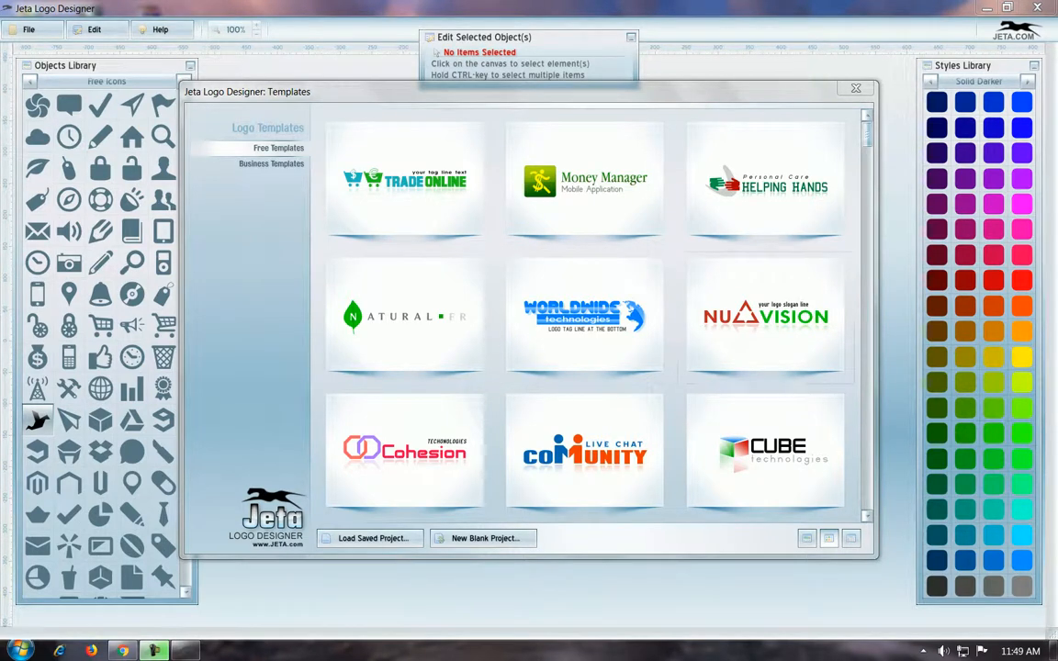
- Create a new project from the Butterfly logo in the free templates
scroll(585, 317, "down", 3)
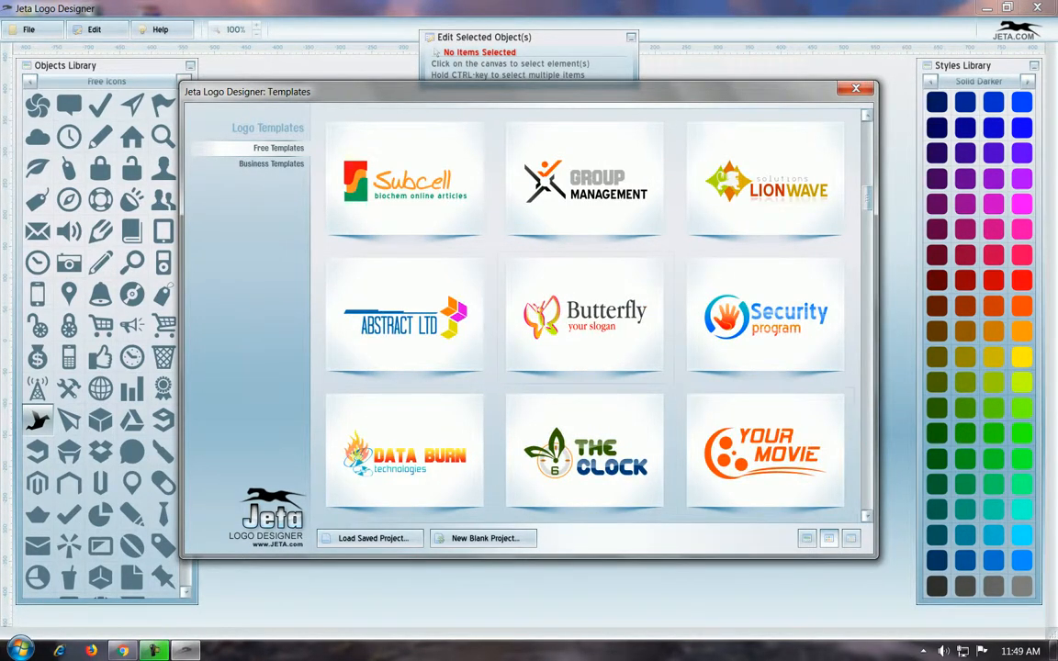
left_click(585, 317)
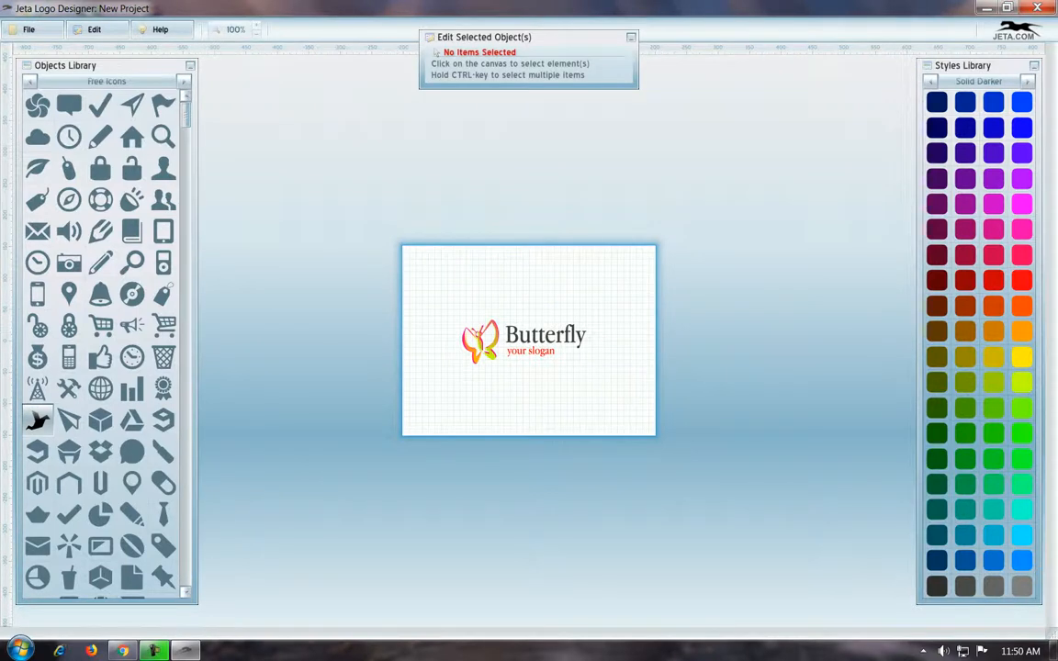
scroll(529, 340, "up", 4)
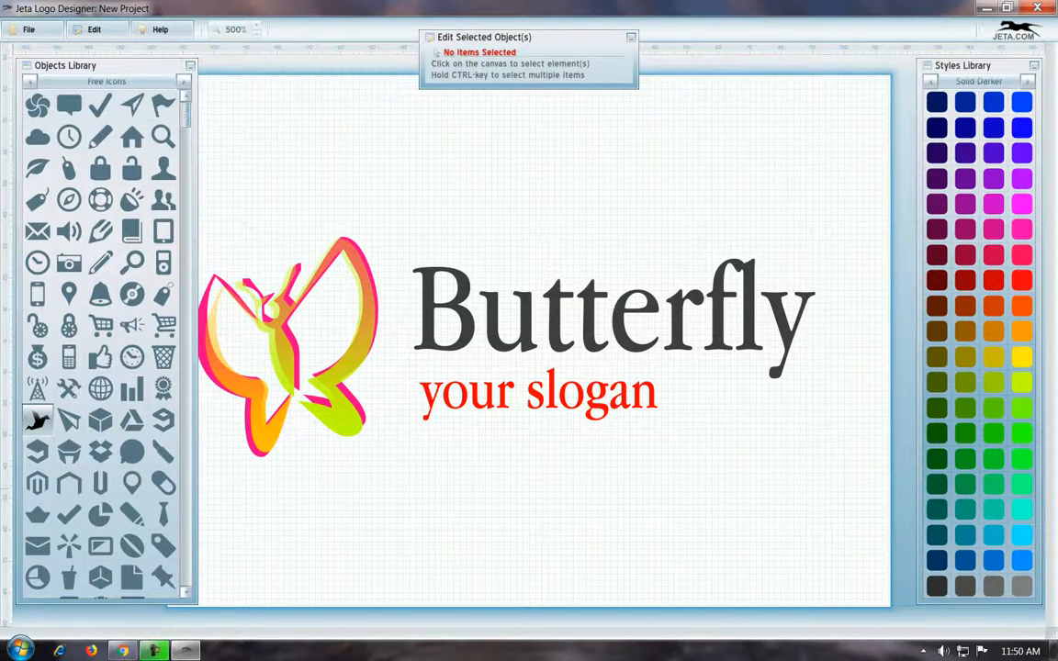
- Clear all the text from the logo's "Butterfly" title
left_click(614, 317)
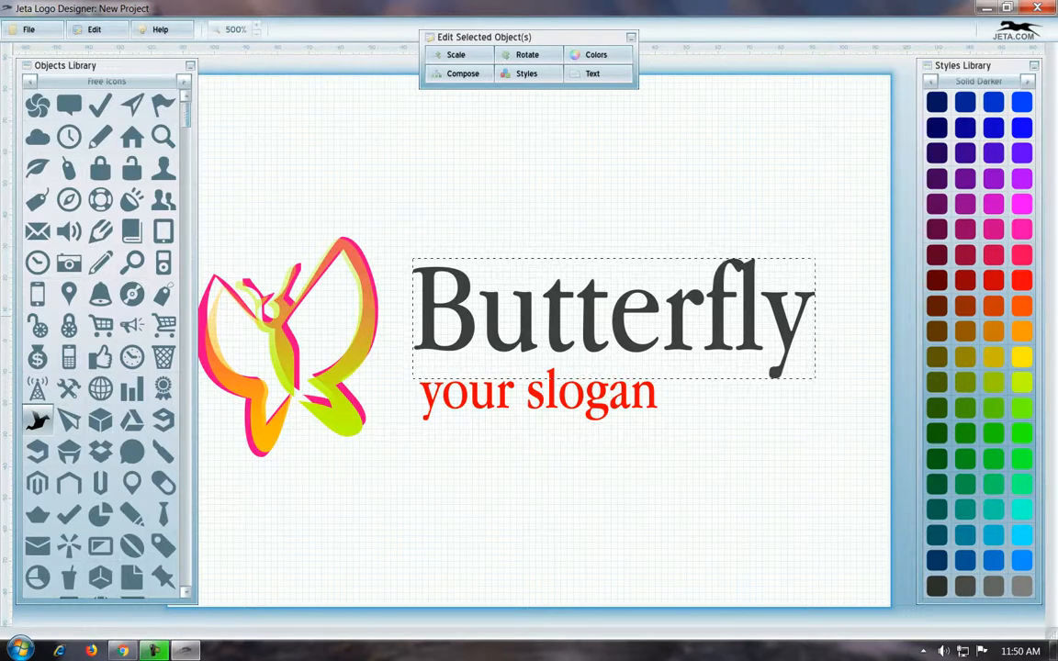
key("BackSpace")
key("BackSpace")
key("BackSpace")
key("BackSpace")
key("BackSpace")
key("BackSpace")
key("BackSpace")
key("BackSpace")
key("BackSpace")
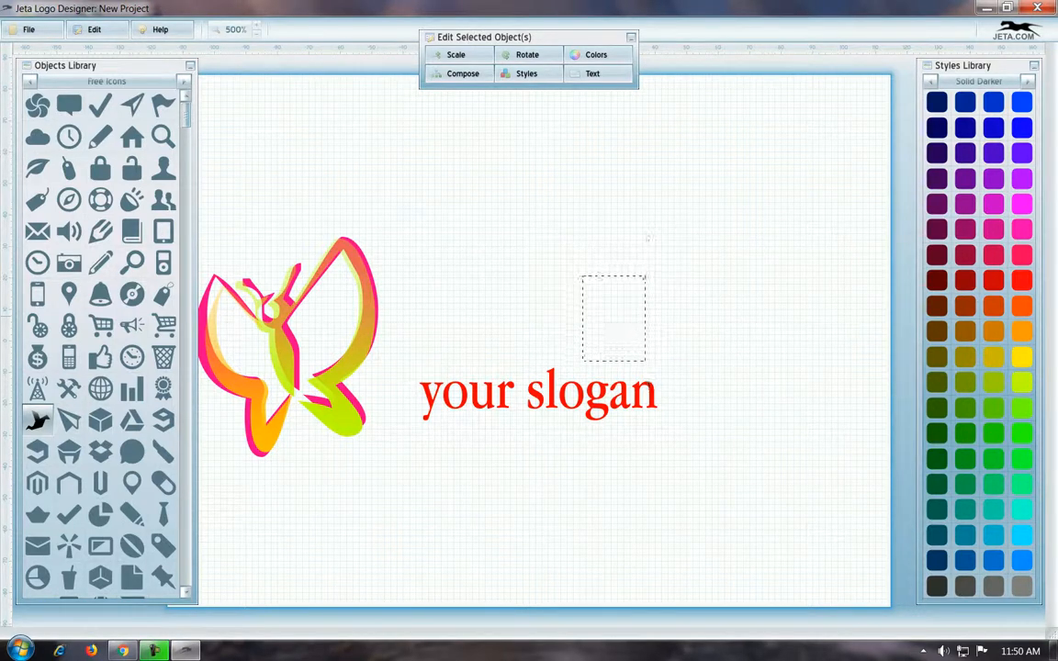
type("A")
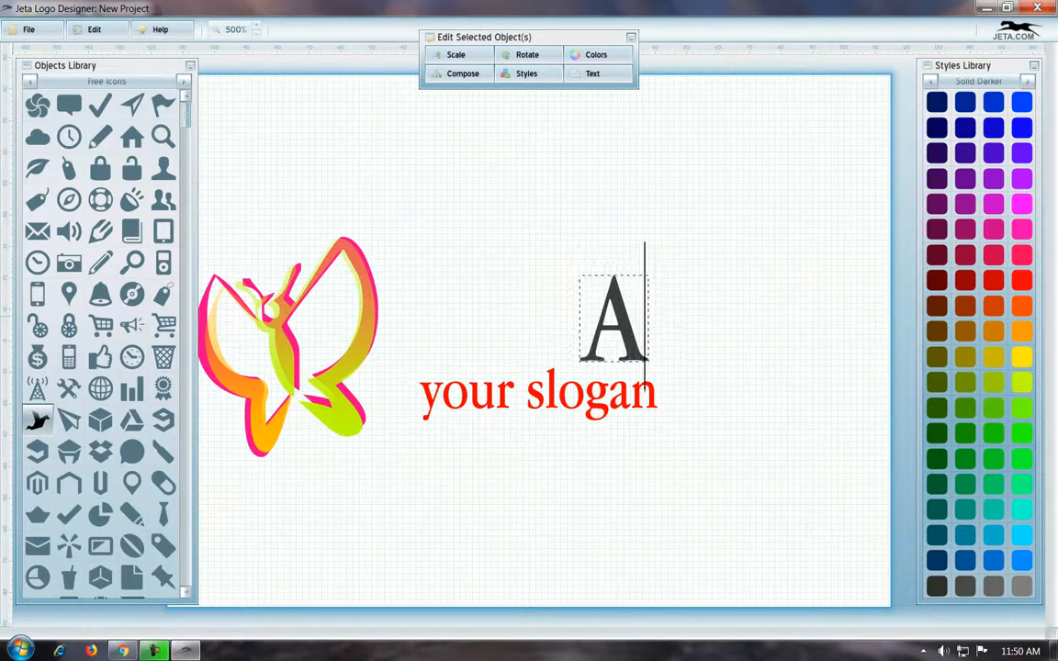
type("tteq")
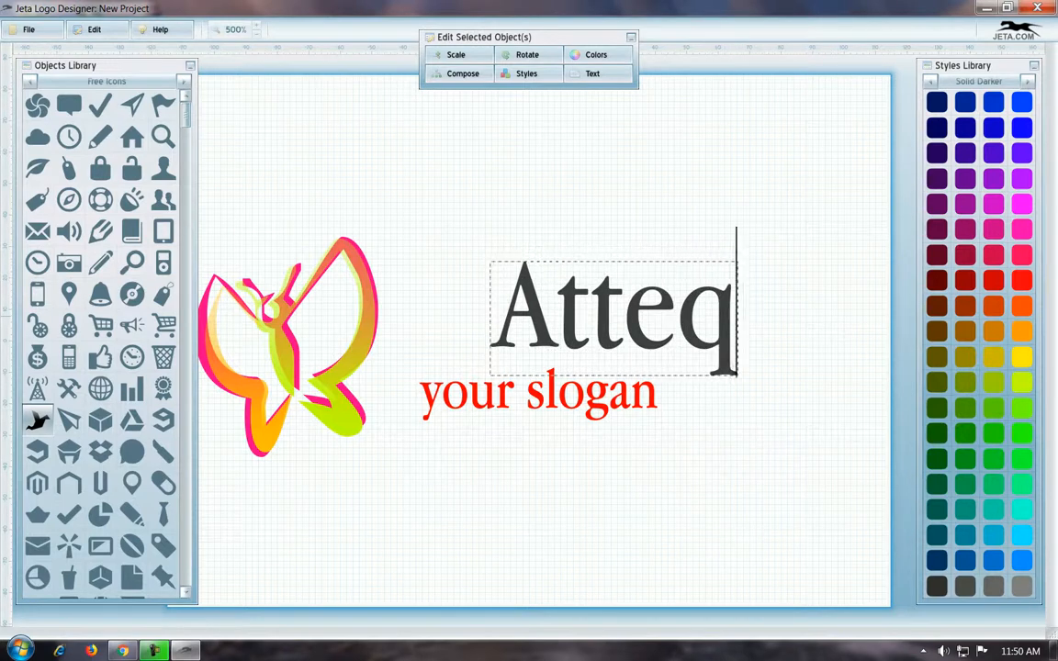
type("ue")
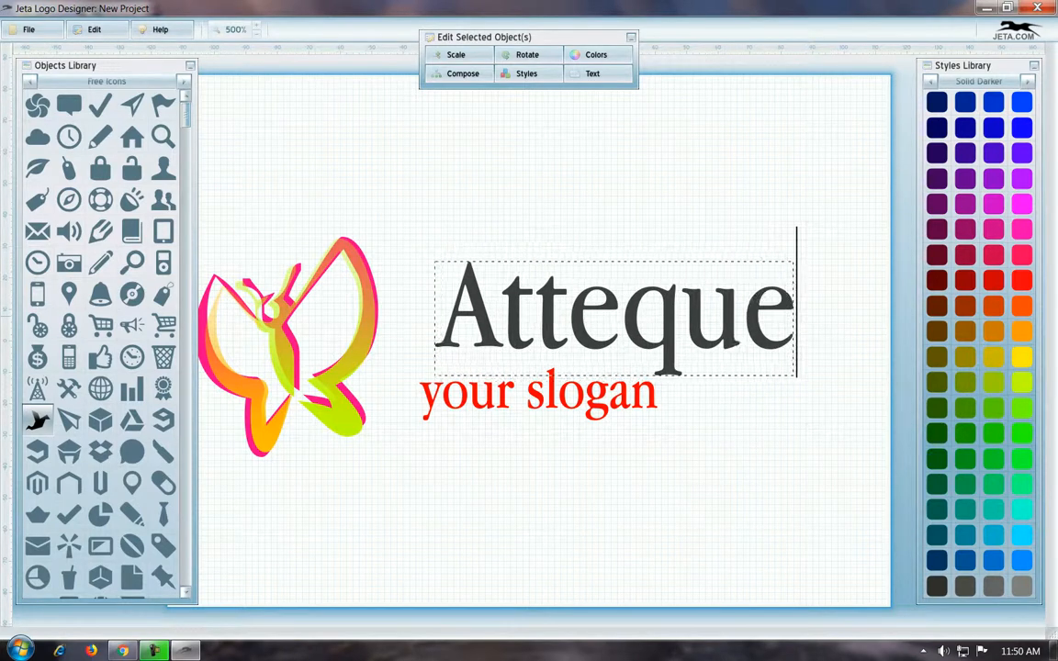
key("BackSpace")
key("BackSpace")
key("BackSpace")
key("BackSpace")
key("BackSpace")
key("BackSpace")
key("BackSpace")
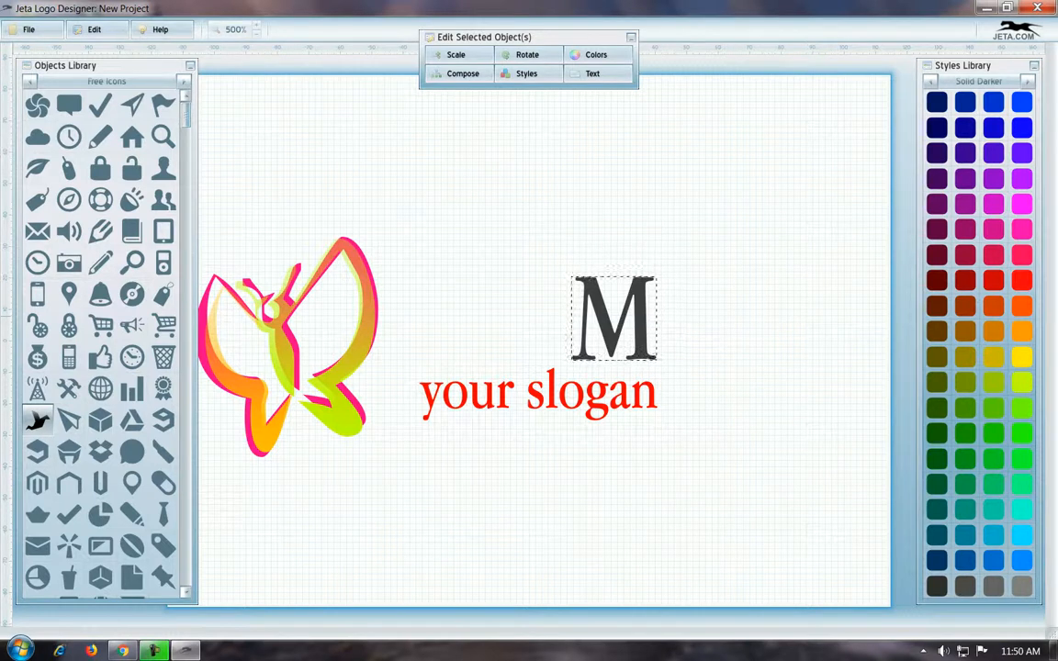
- Enter the owner's shortened name, with a dotted initial before and after it, as the logo title
type("M")
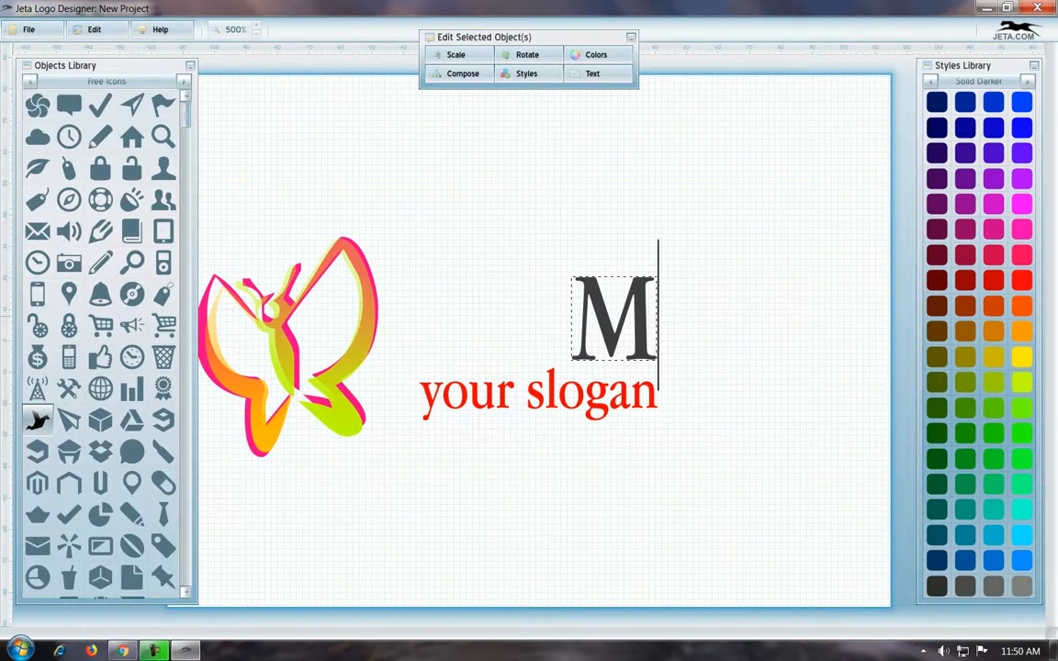
type("<A")
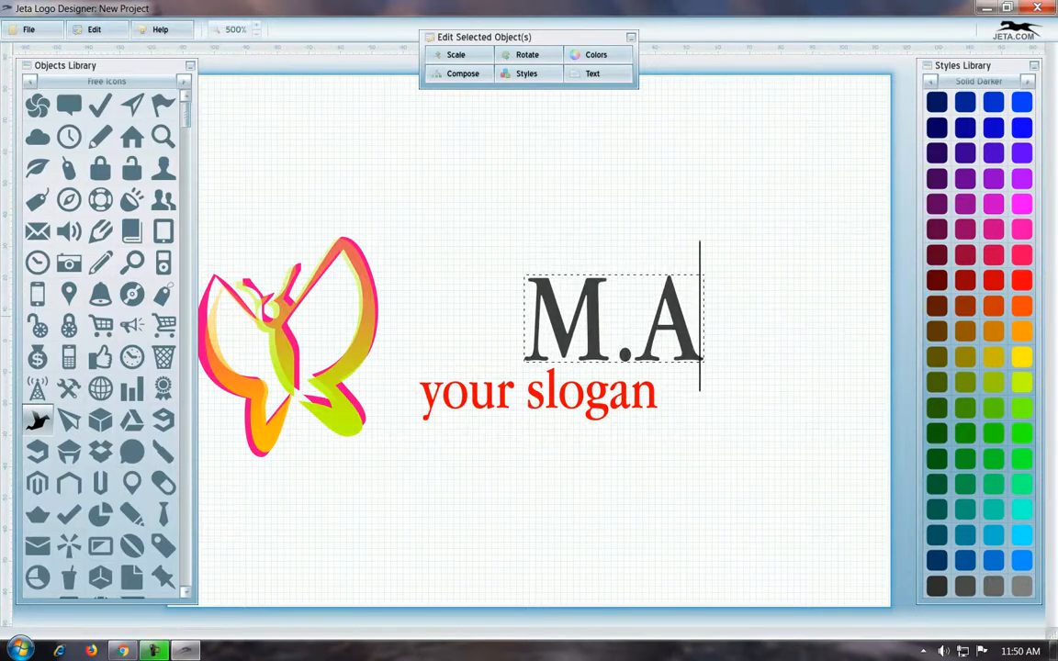
type("tteq")
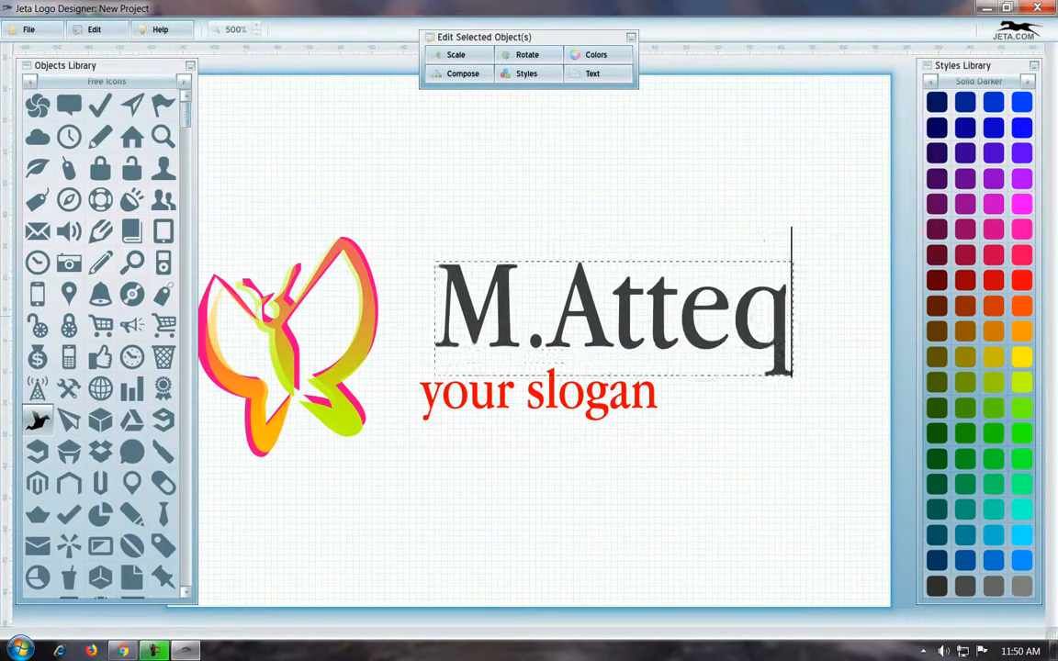
type(",")
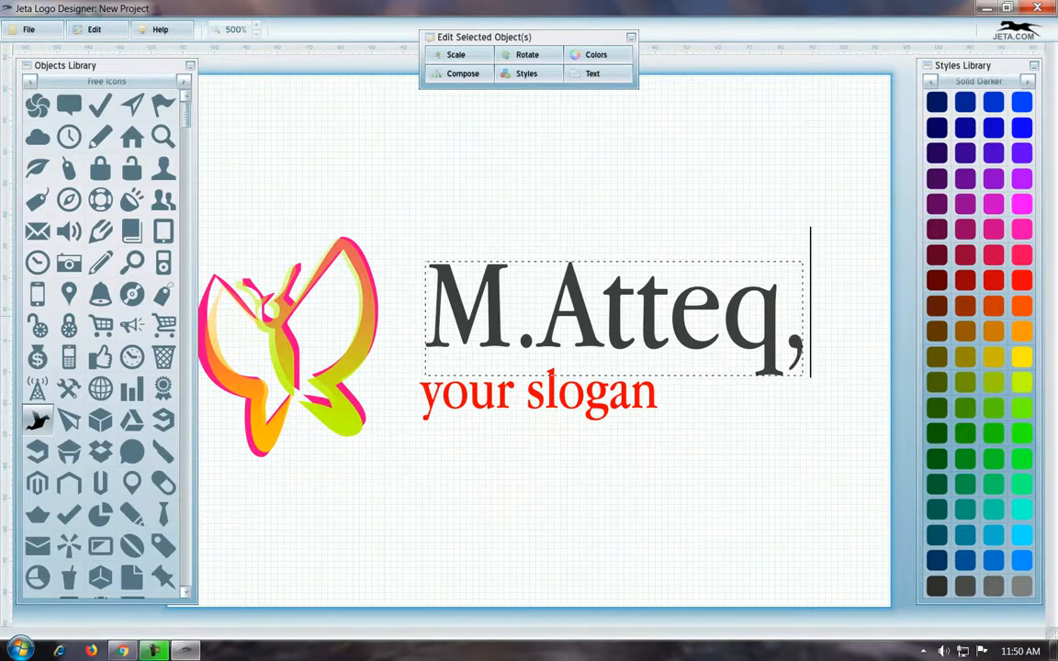
key("BackSpace")
type(".M")
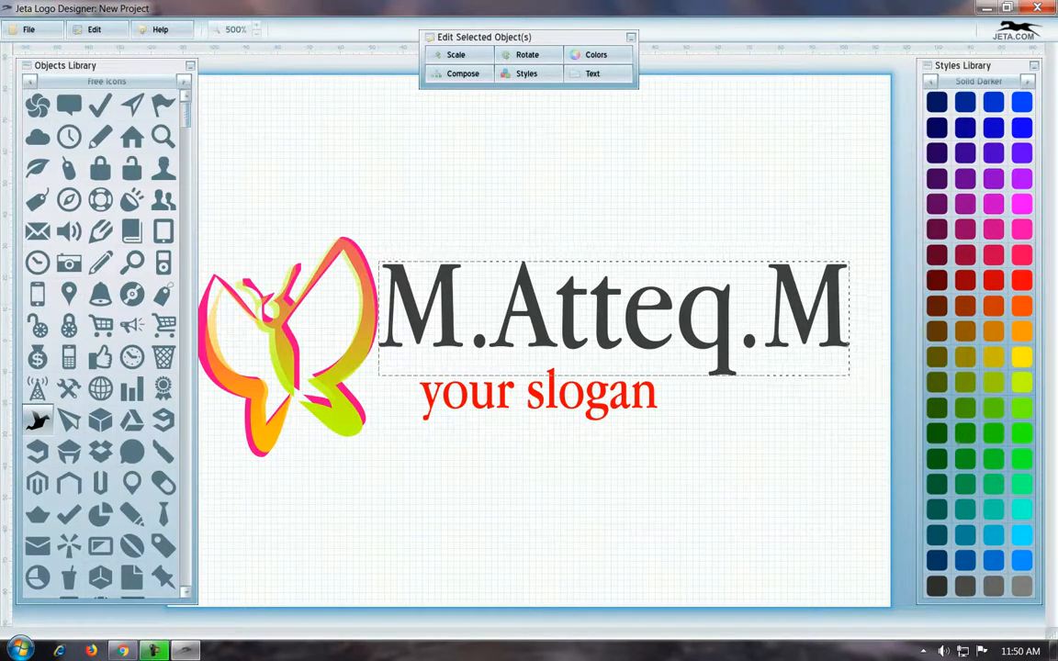
- Change the font of the logo title to Arial Bold
left_click(593, 73)
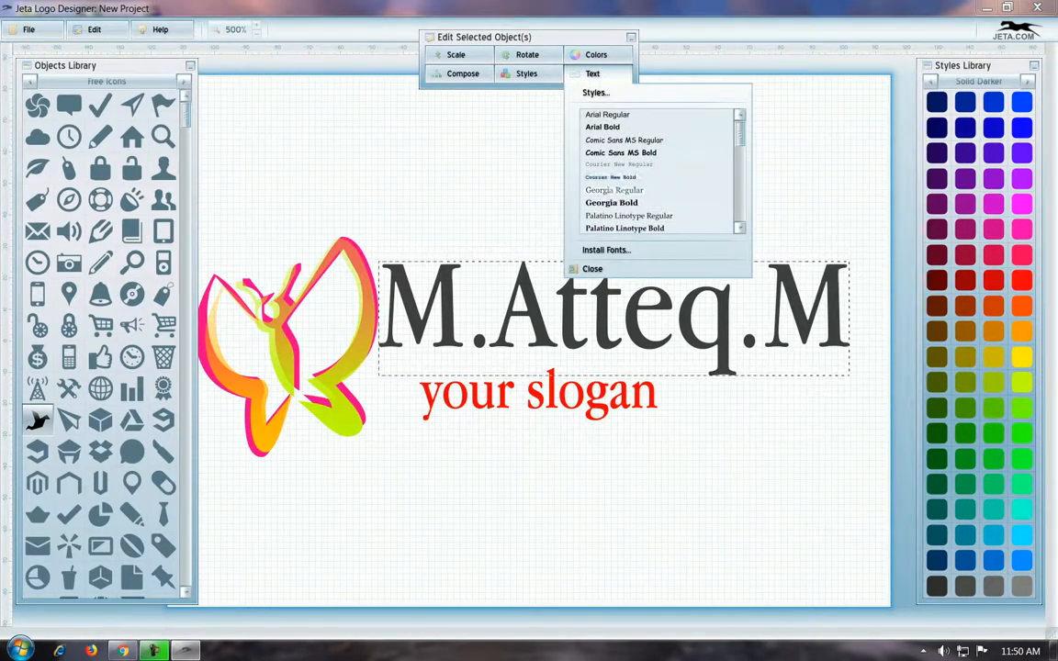
scroll(659, 171, "down", 4)
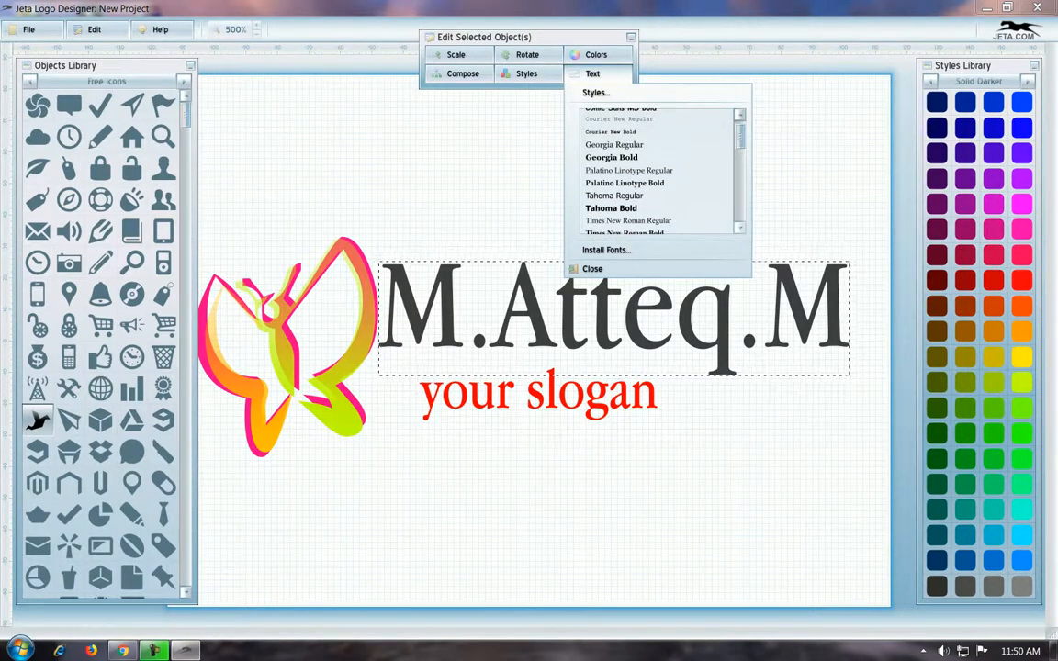
scroll(660, 171, "down", 5)
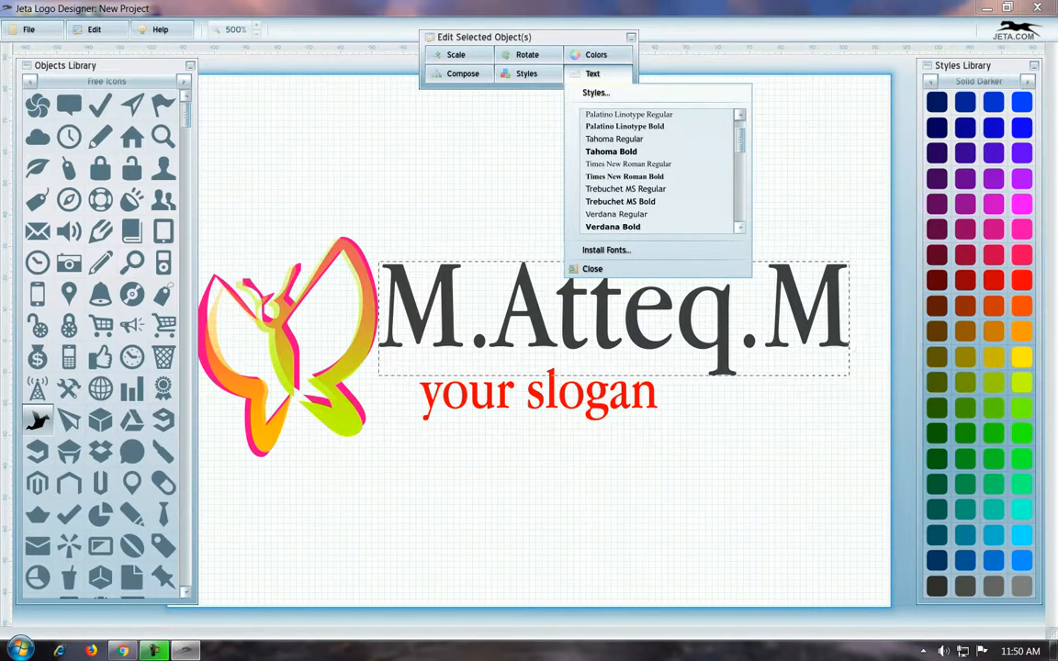
scroll(659, 171, "down", 7)
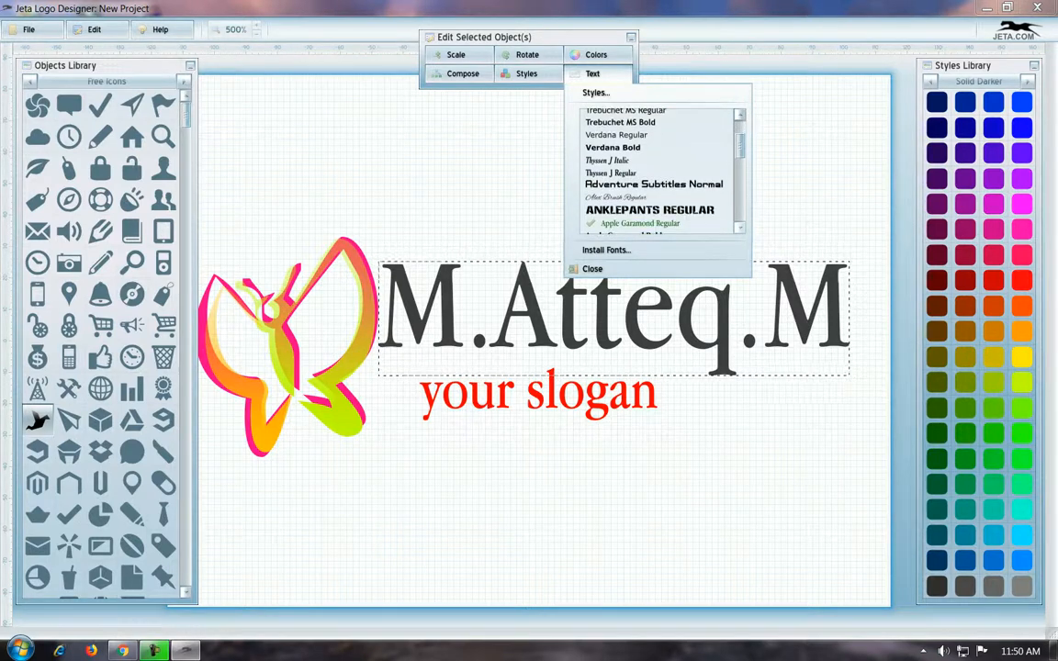
scroll(660, 171, "down", 5)
scroll(660, 171, "up", 15)
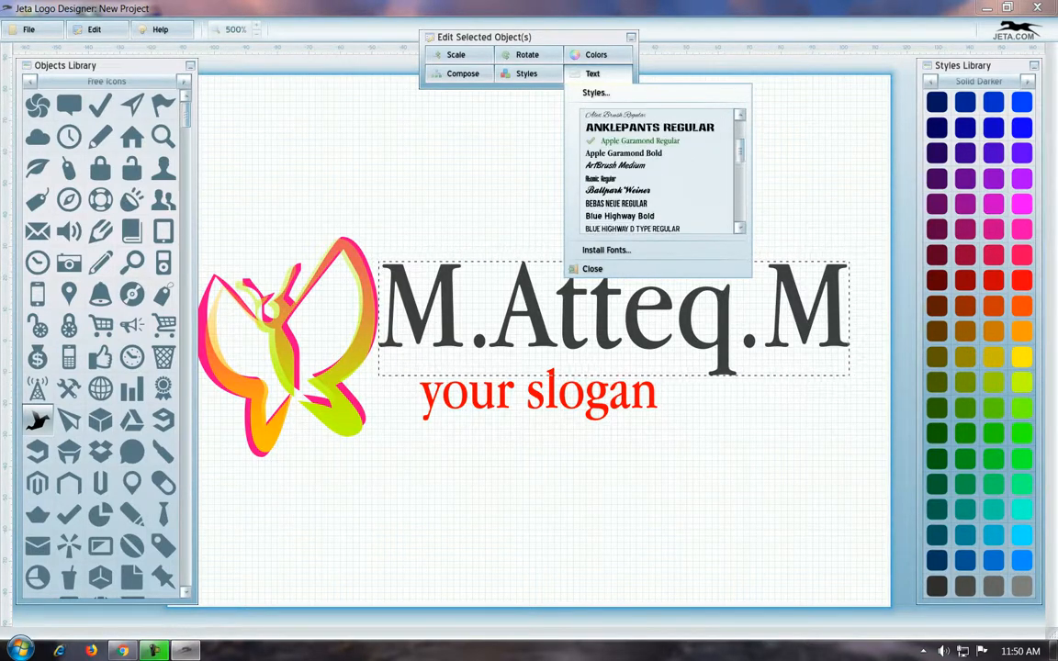
left_click(607, 127)
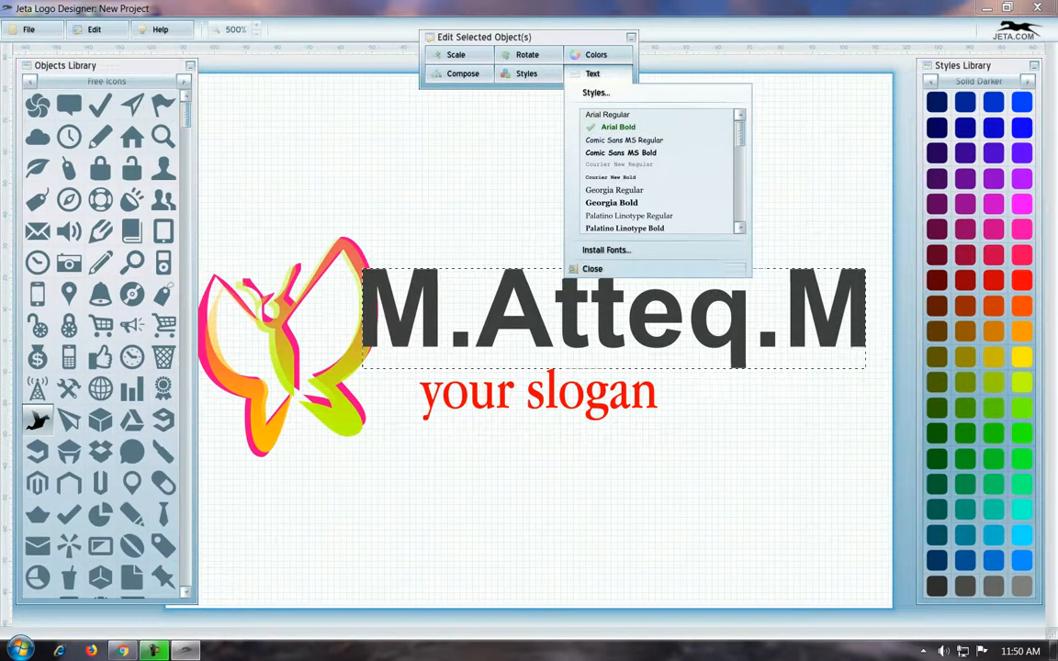
- Move the red slogan above the dark title and shift the title down beside the butterfly's lower wing
mouse_move(585, 314)
left_mouse_down()
mouse_move(592, 325)
mouse_move(602, 319)
left_mouse_up()
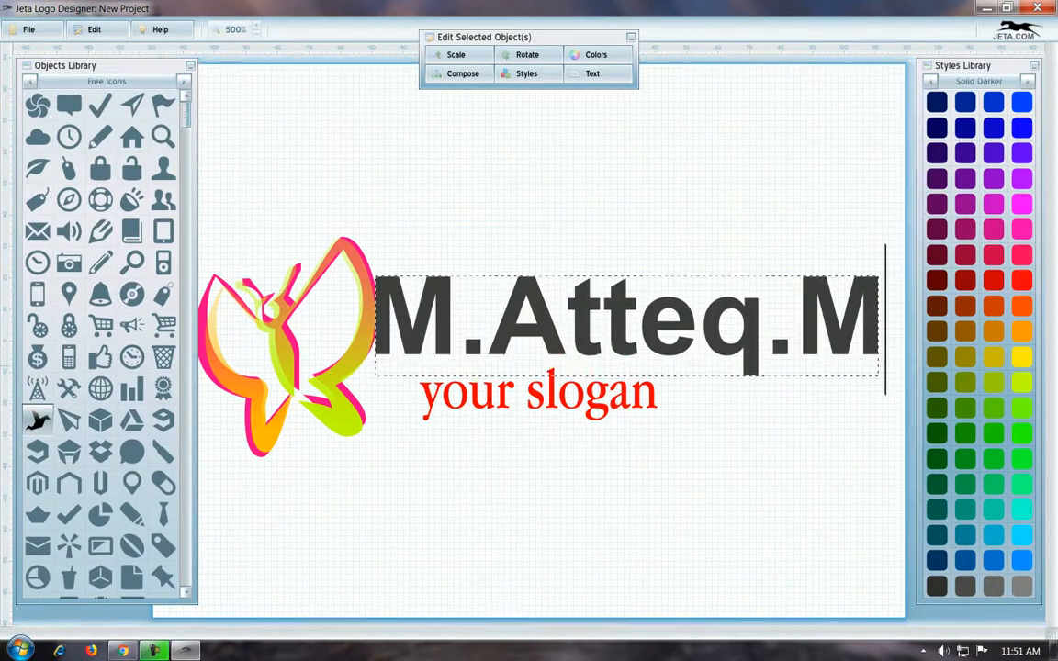
left_click_drag(539, 395, 477, 244)
left_click_drag(627, 319, 625, 390)
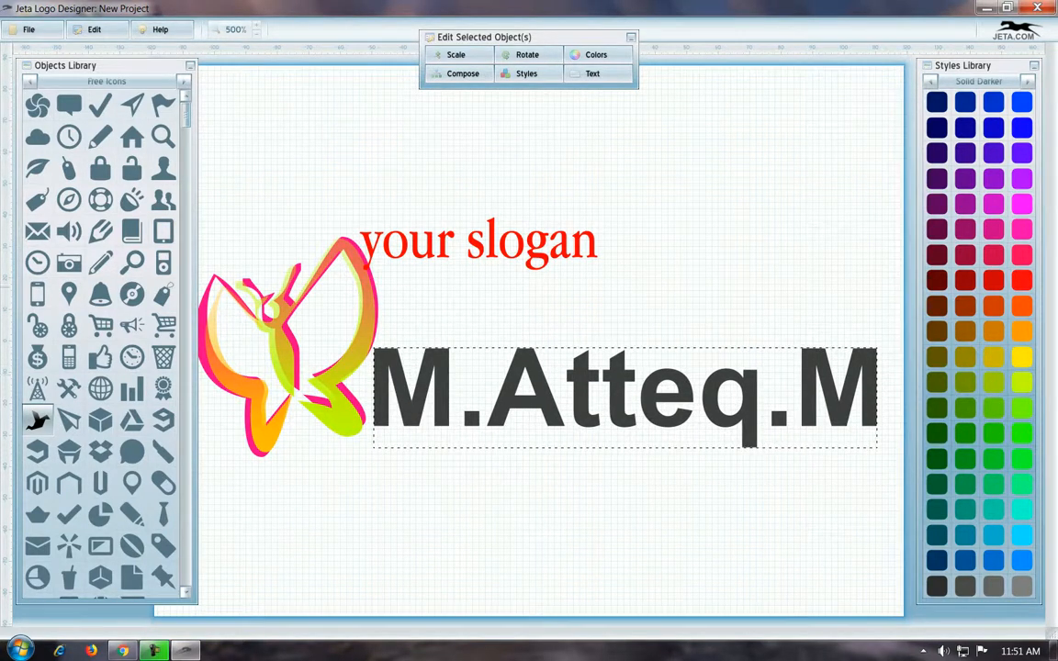
left_click_drag(481, 244, 505, 275)
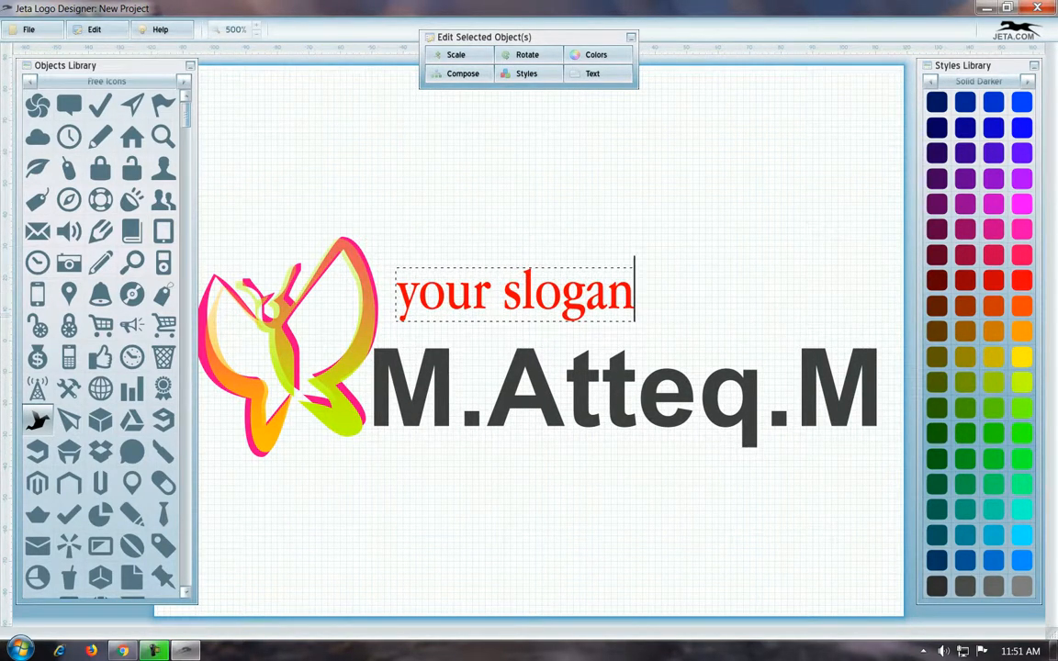
- Replace the slogan text with the owner's full name and place it just above the title, clear of the butterfly
key("BackSpace")
key("BackSpace")
key("BackSpace")
key("BackSpace")
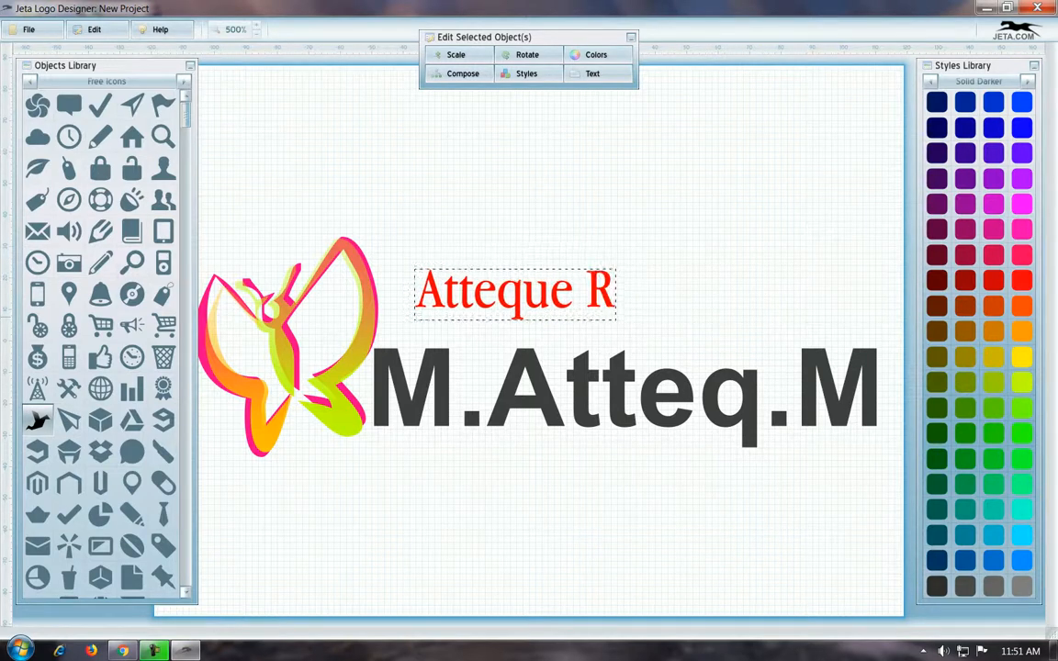
type("an")
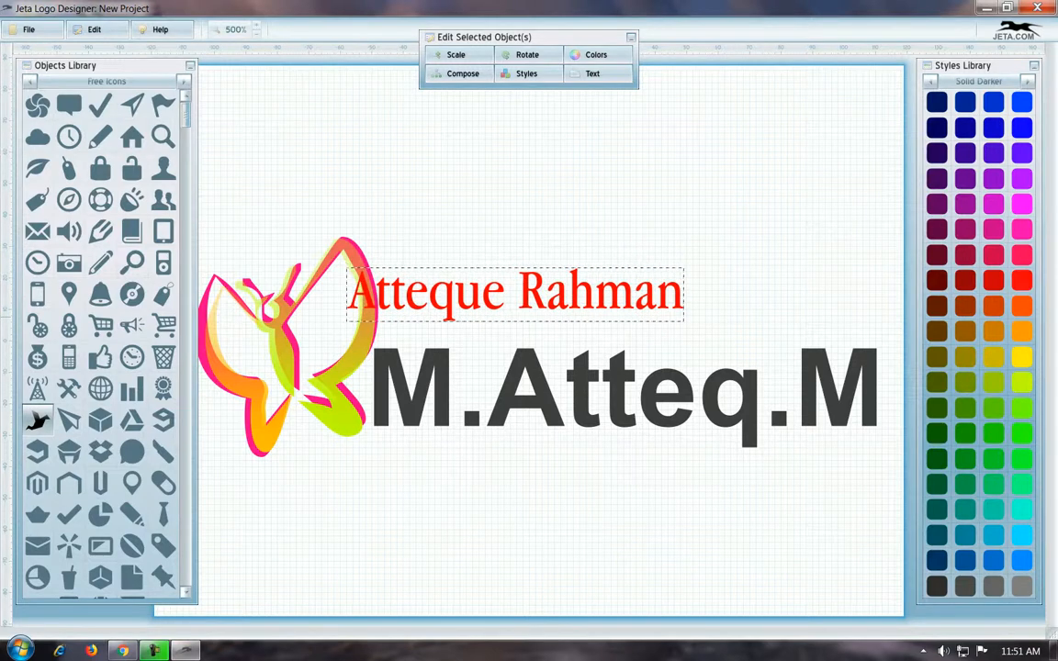
left_click_drag(531, 302, 560, 324)
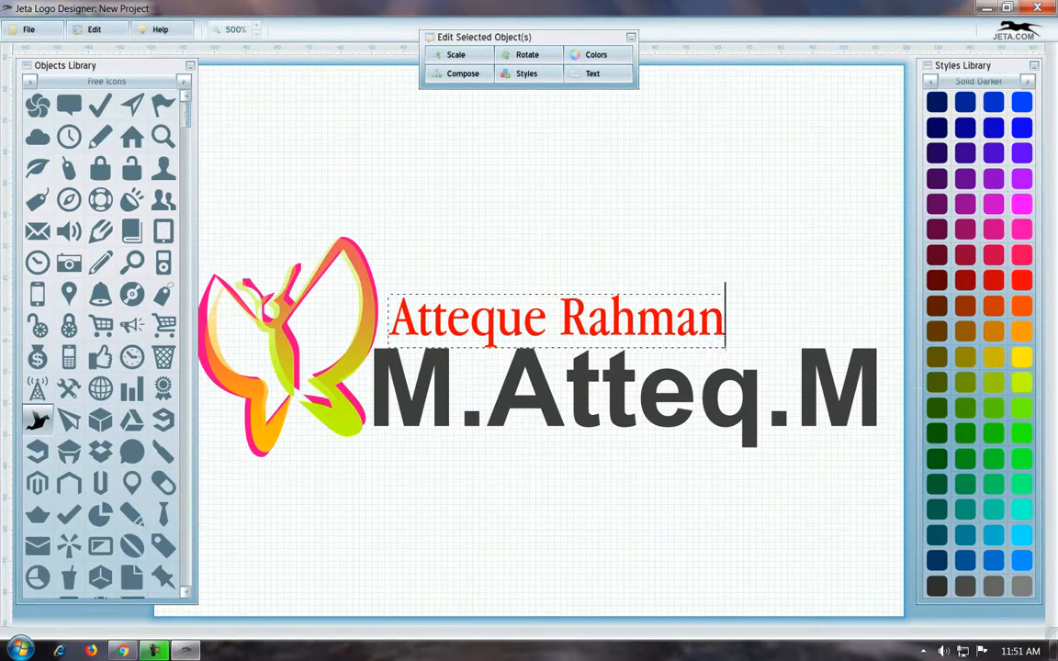
- Set the hue of the full-name line to -8, giving it a pinkish-red colour
left_click(592, 54)
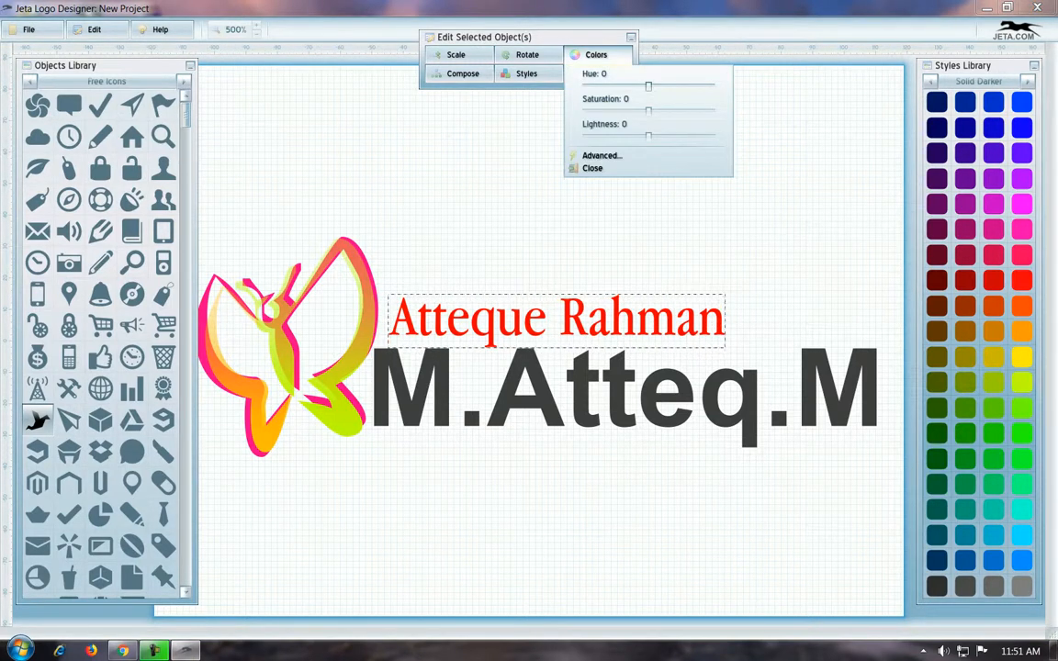
left_click_drag(648, 86, 625, 86)
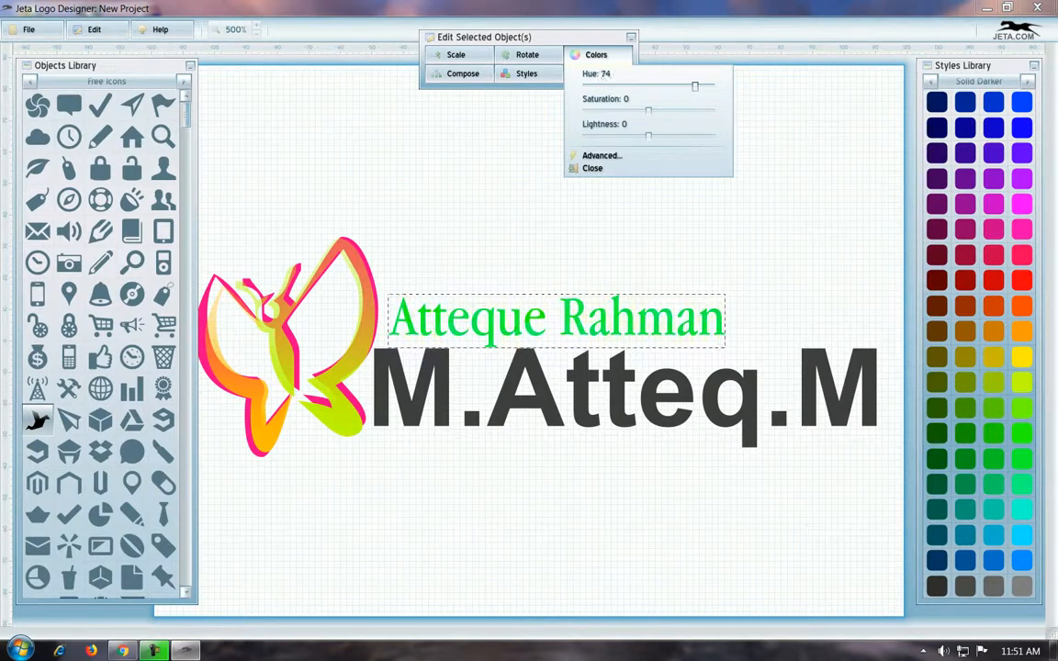
mouse_move(608, 86)
left_mouse_down()
mouse_move(592, 86)
mouse_move(620, 86)
left_mouse_up()
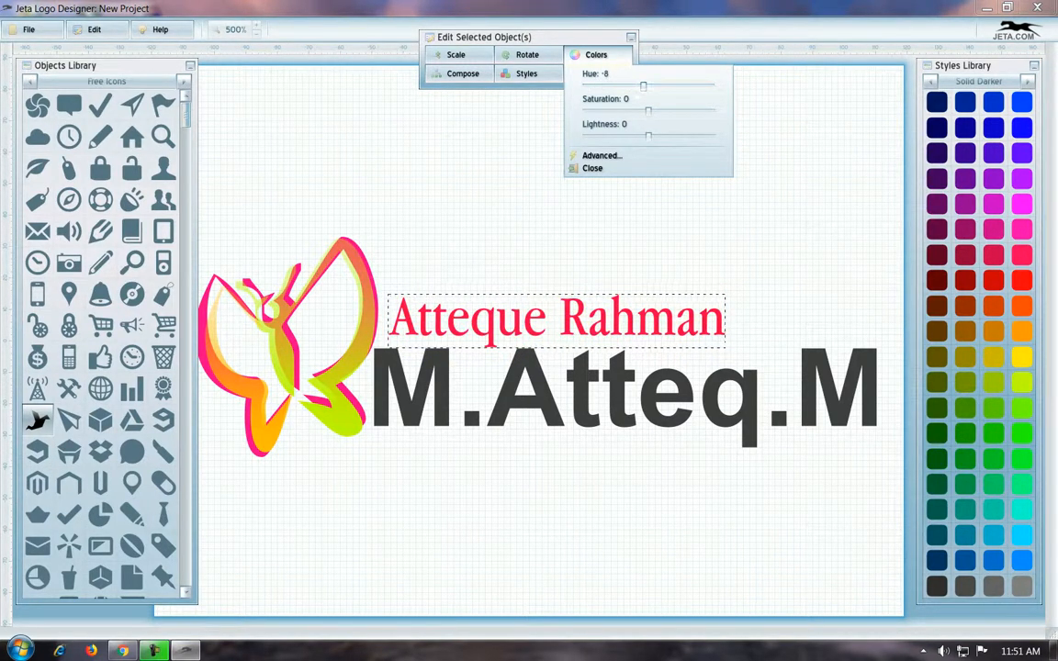
left_click(626, 393)
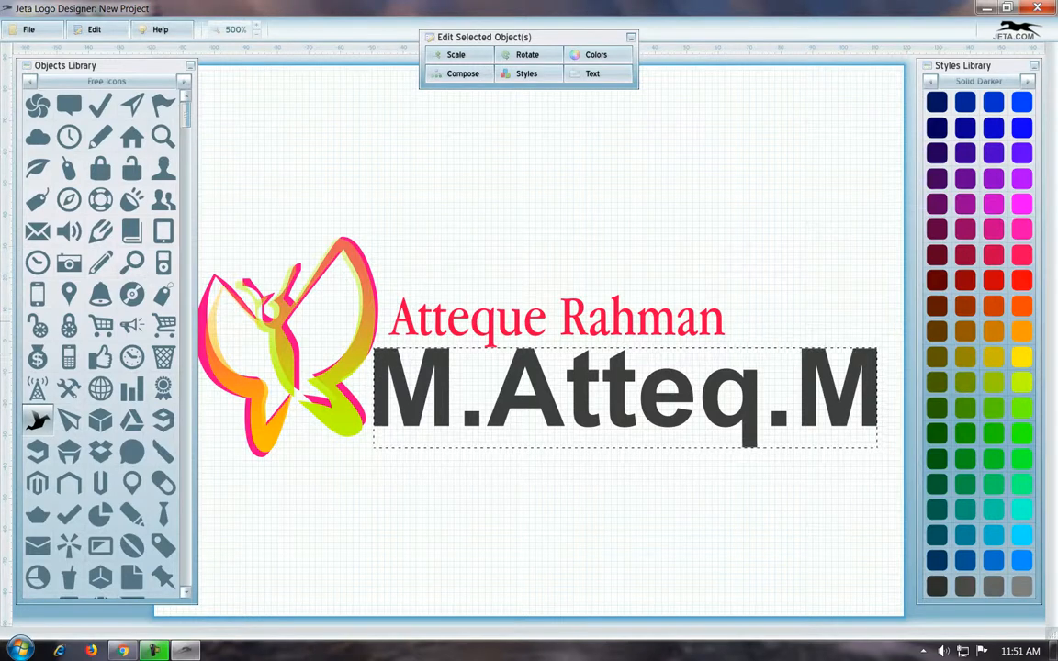
- Fine-tune the placement of both text lines so the full name sits directly above the dark title
left_click_drag(597, 322, 591, 296)
left_click_drag(625, 390, 627, 388)
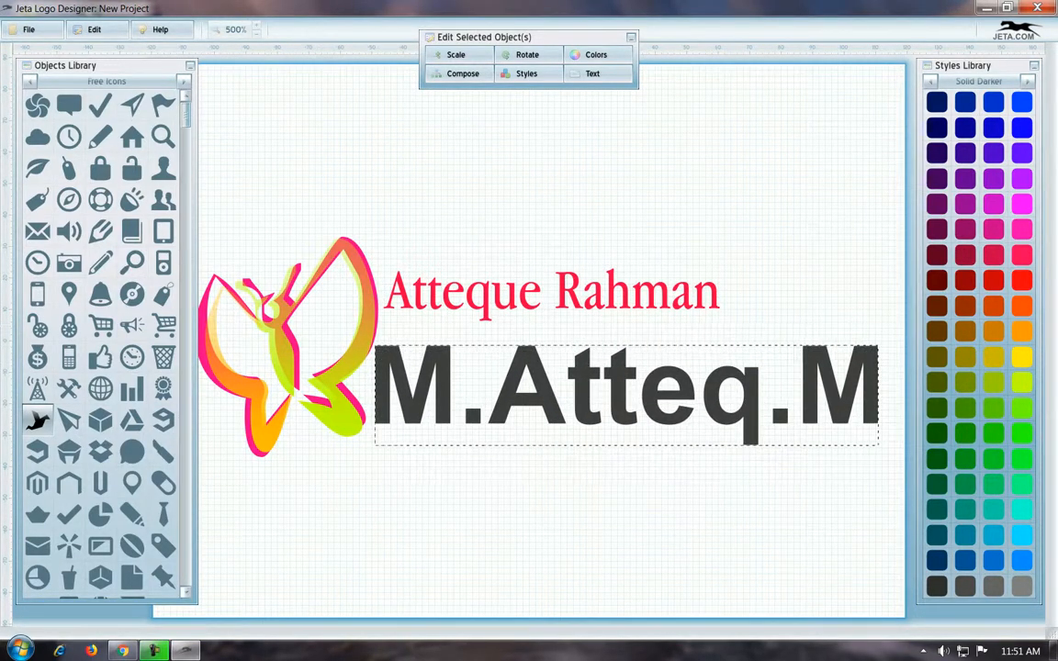
left_click_drag(588, 294, 593, 324)
left_click(627, 385)
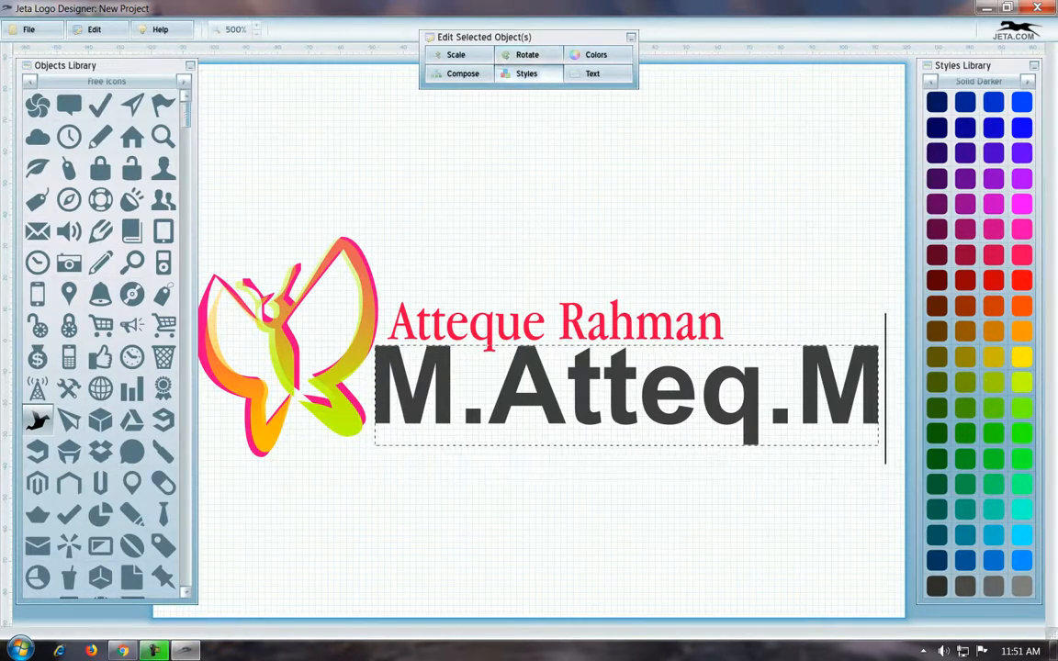
- Rotate the dark title text by 1
left_click(241, 405)
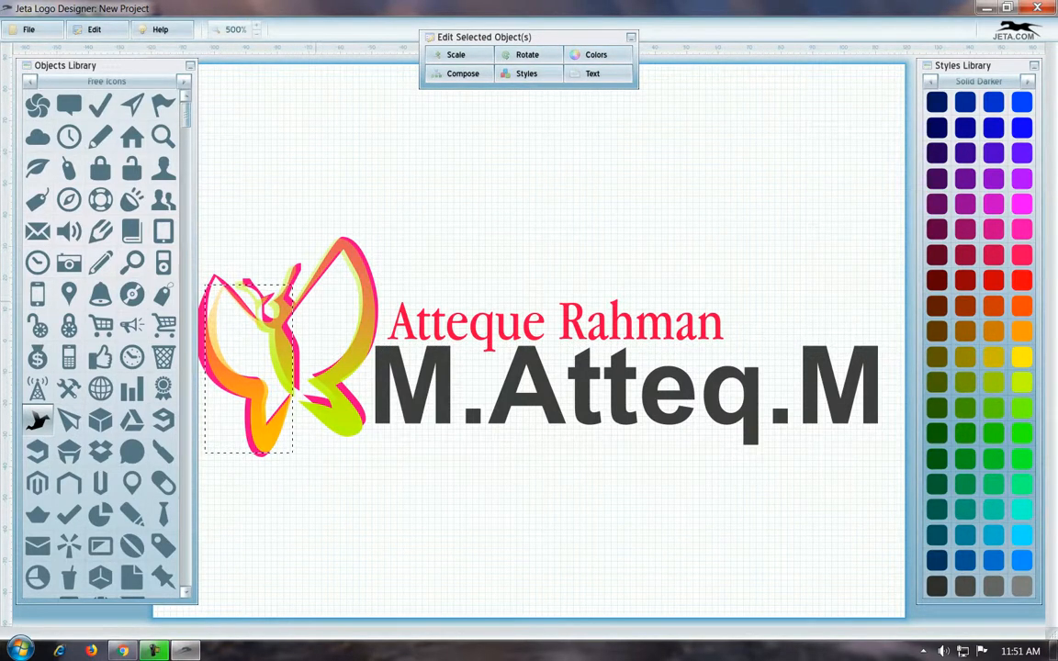
left_click(288, 372)
left_click(440, 390)
left_click(528, 54)
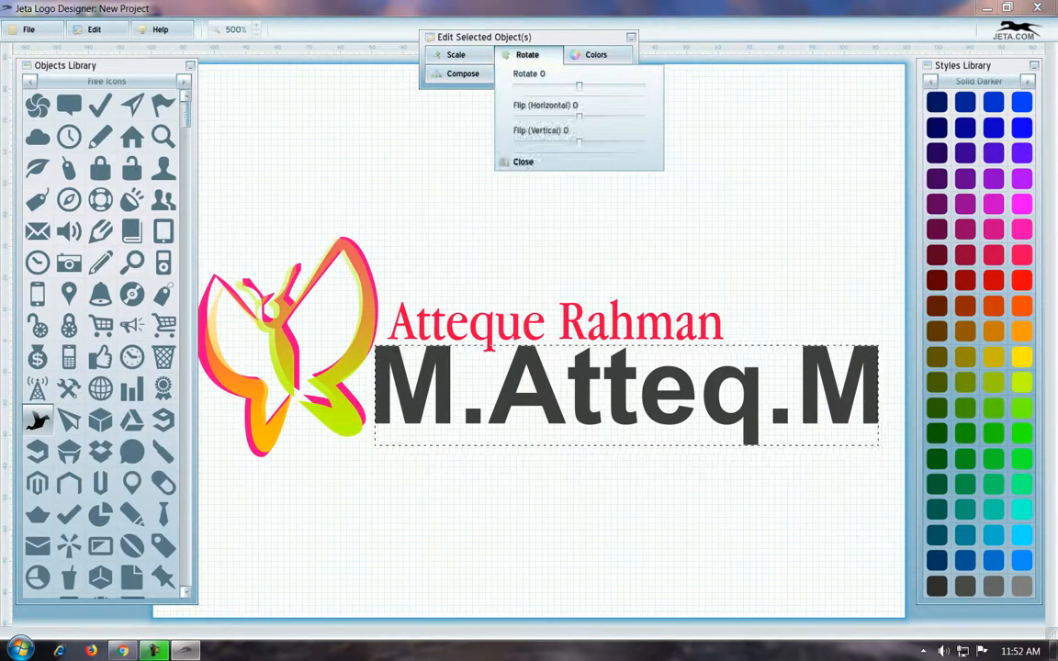
mouse_move(579, 86)
left_mouse_down()
mouse_move(616, 86)
mouse_move(514, 85)
mouse_move(580, 85)
left_mouse_up()
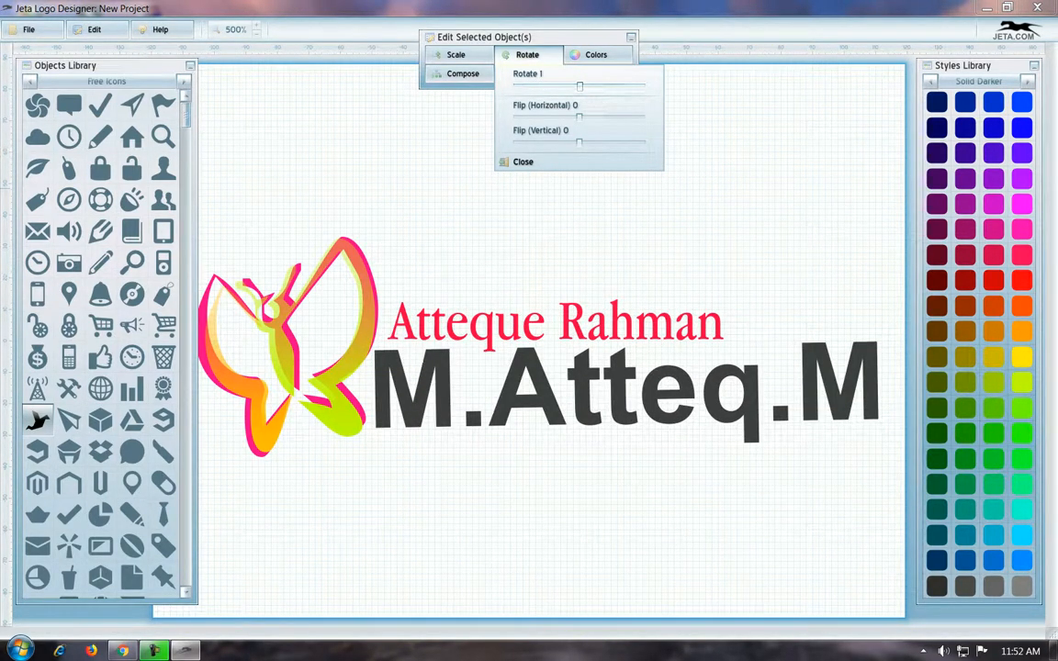
left_click(307, 338)
left_click(528, 55)
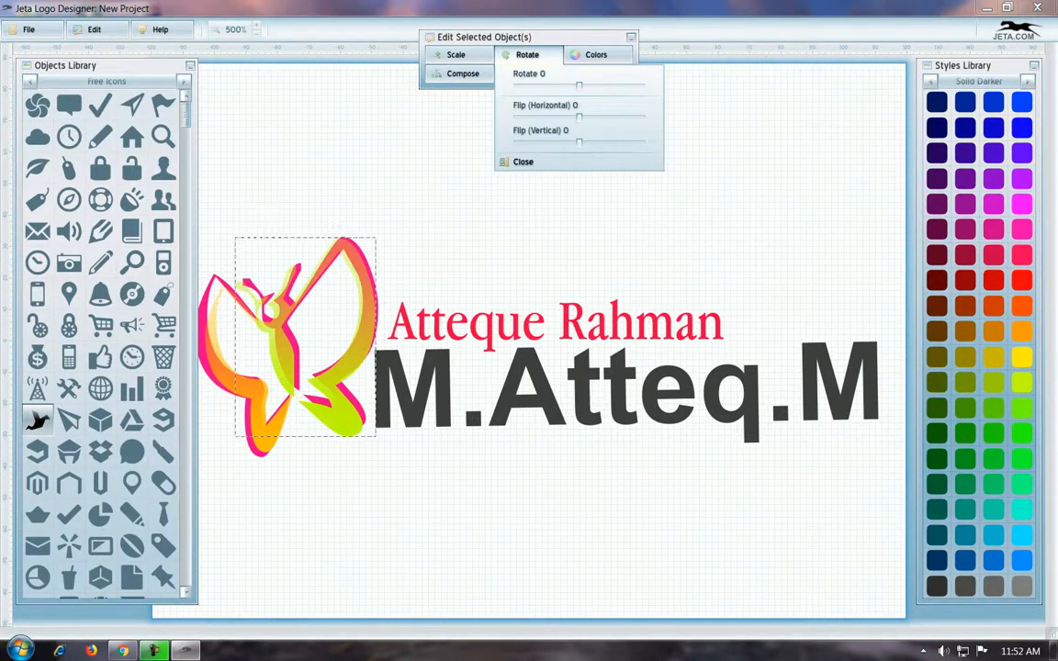
mouse_move(578, 86)
left_mouse_down()
mouse_move(634, 85)
mouse_move(563, 85)
mouse_move(579, 86)
left_mouse_up()
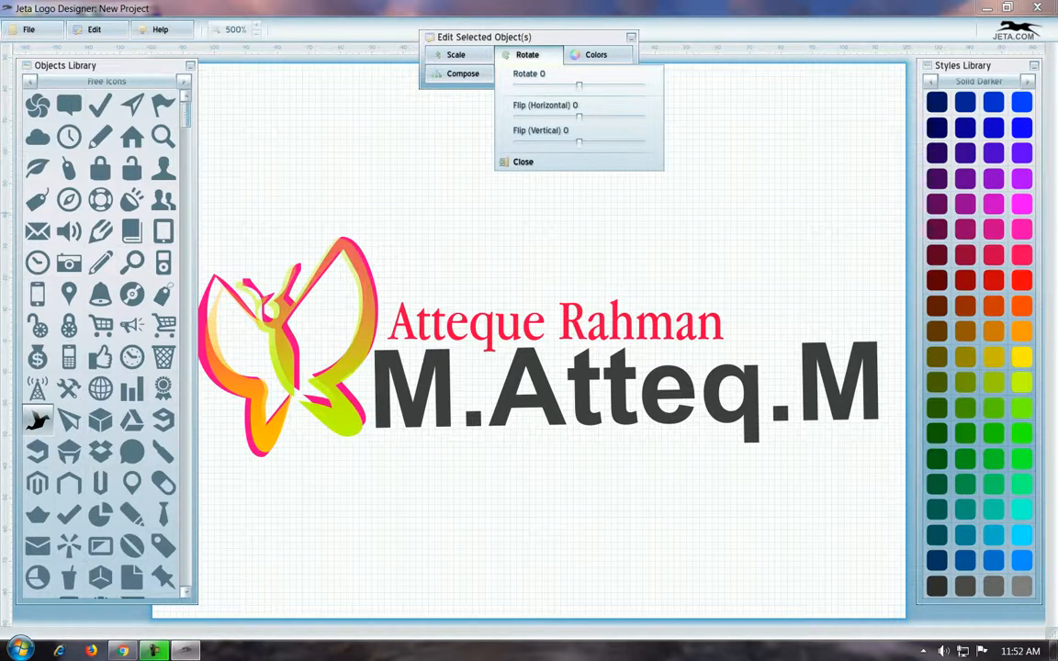
left_click(552, 221)
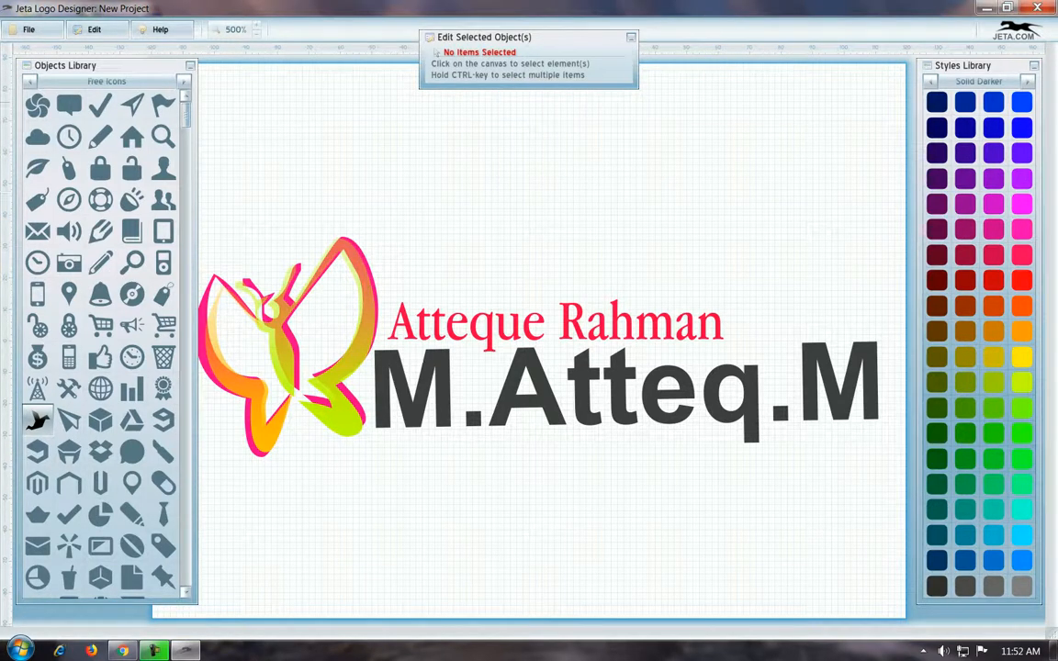
- Scale the full-name line to 123% with proportions kept and move it clear of the butterfly, above the dark title
left_click(717, 321)
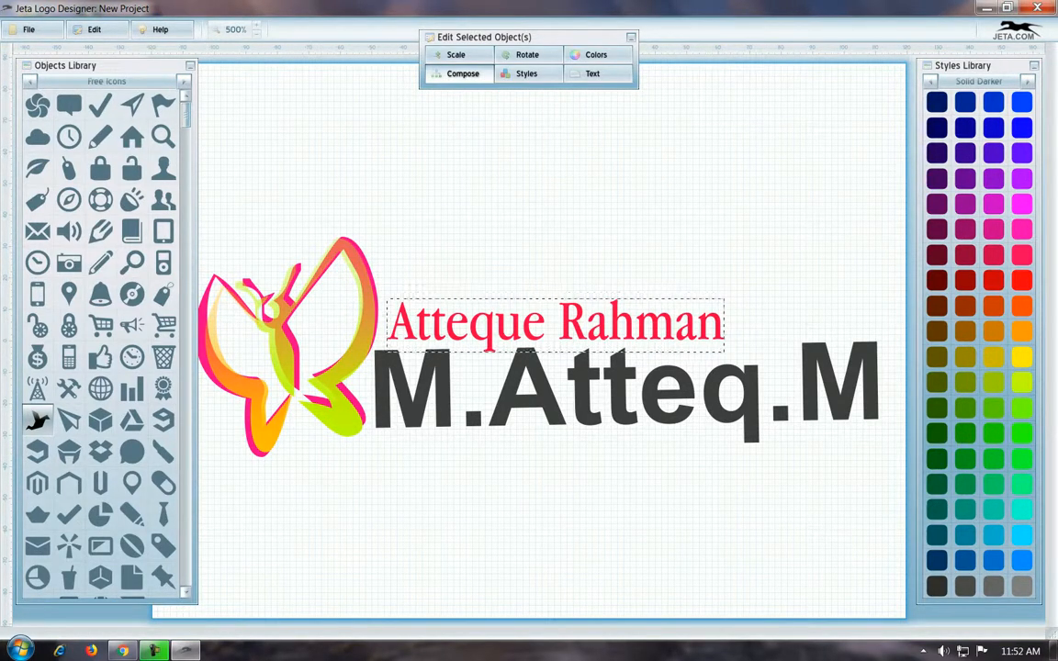
left_click(456, 54)
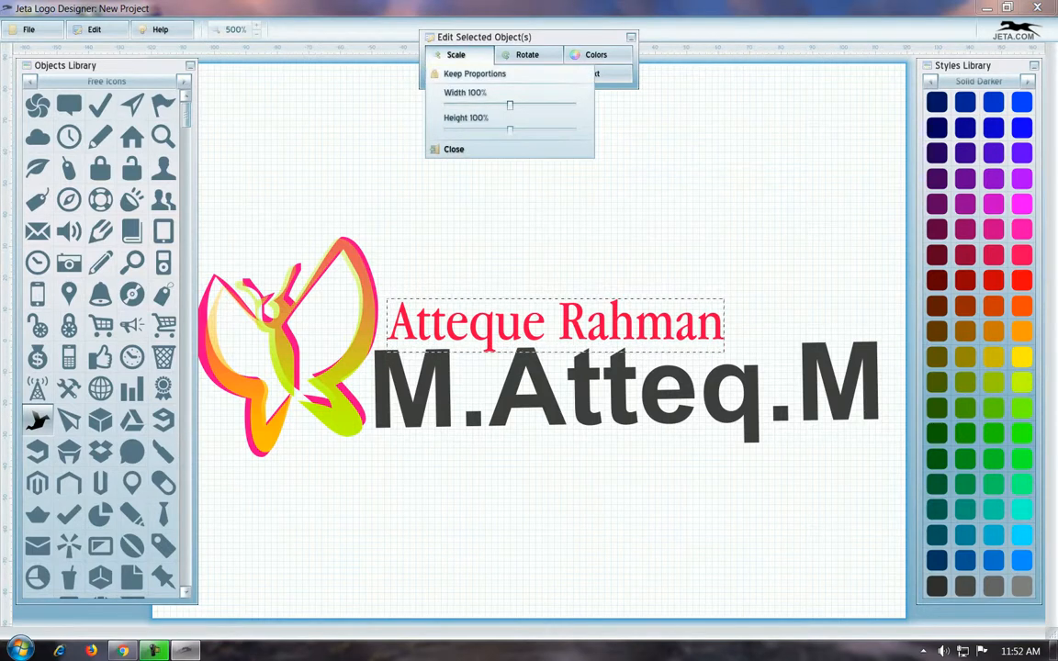
left_click_drag(508, 105, 524, 105)
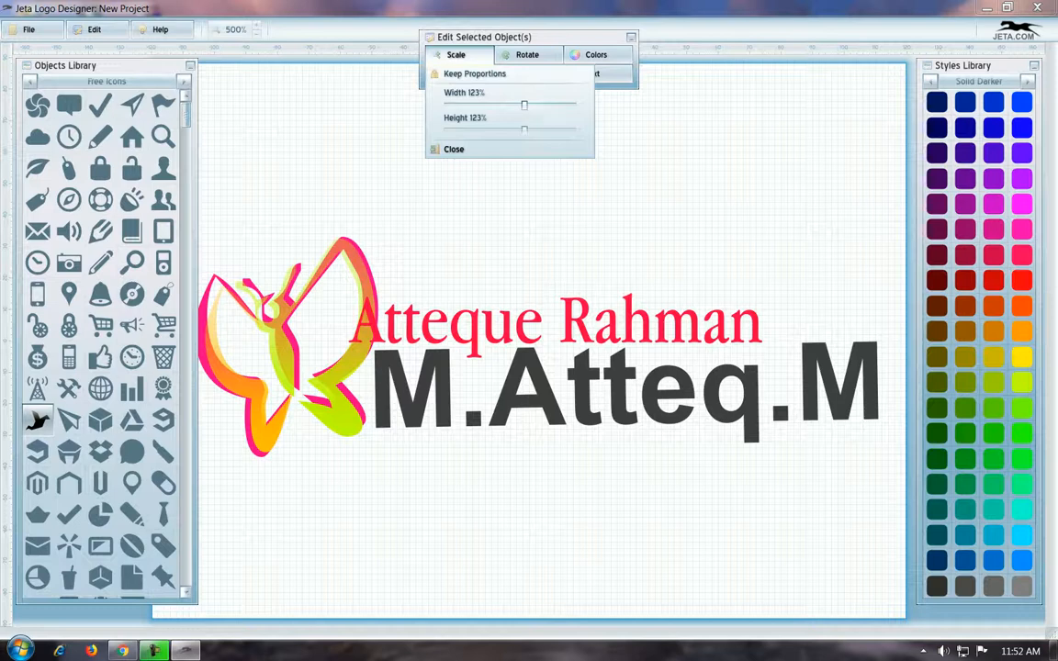
left_click_drag(556, 323, 587, 321)
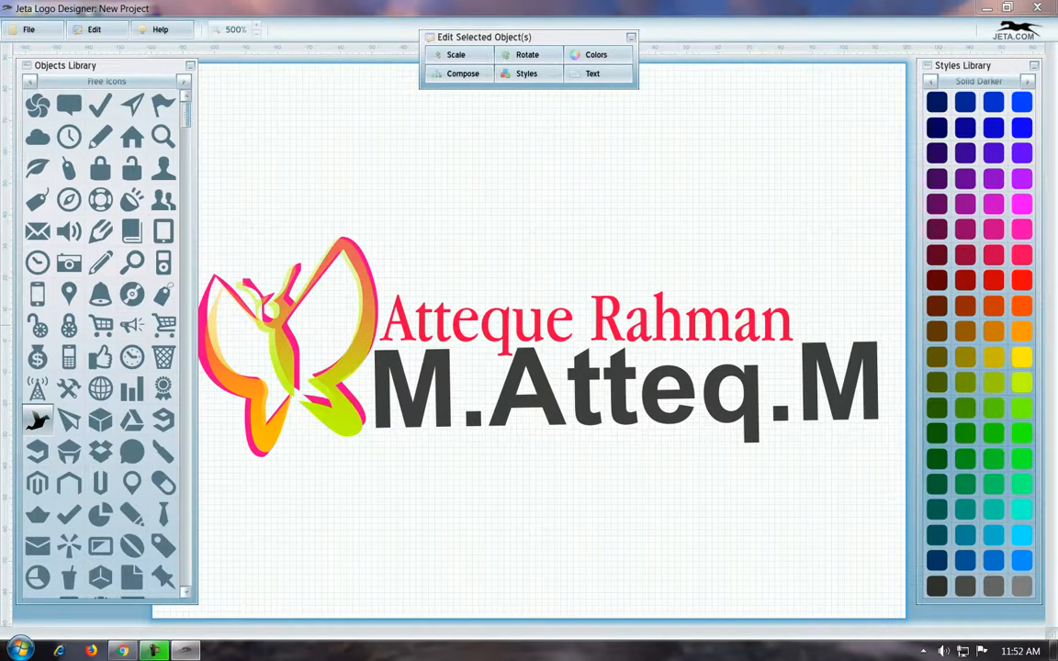
left_click(588, 321)
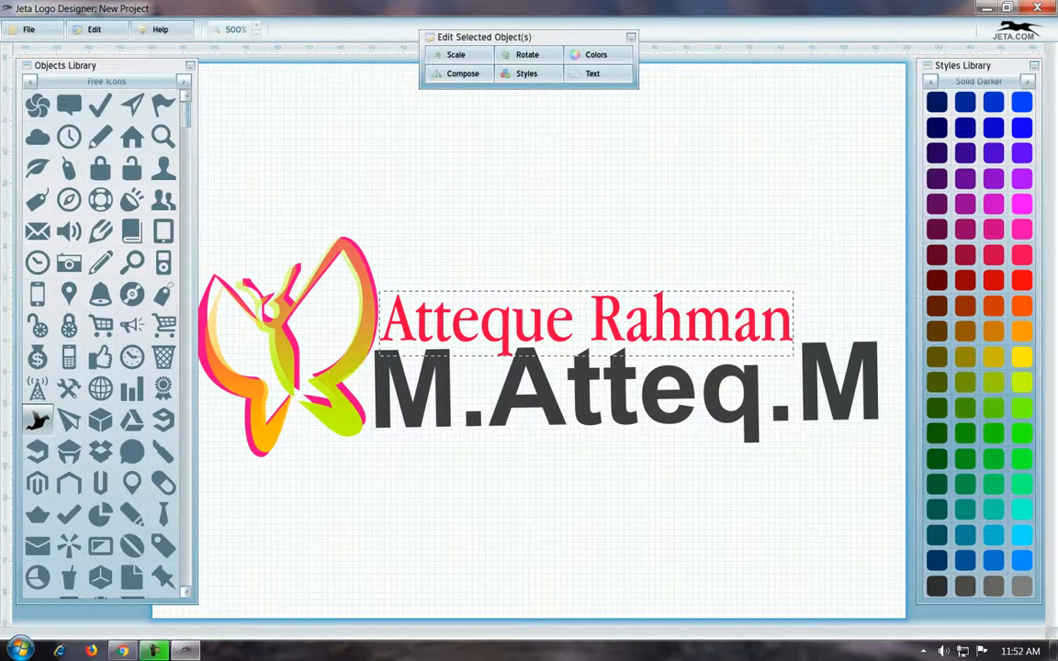
- Shrink the dark title slightly and nudge both text lines so they line up beside the butterfly
left_click(626, 392)
left_click(455, 55)
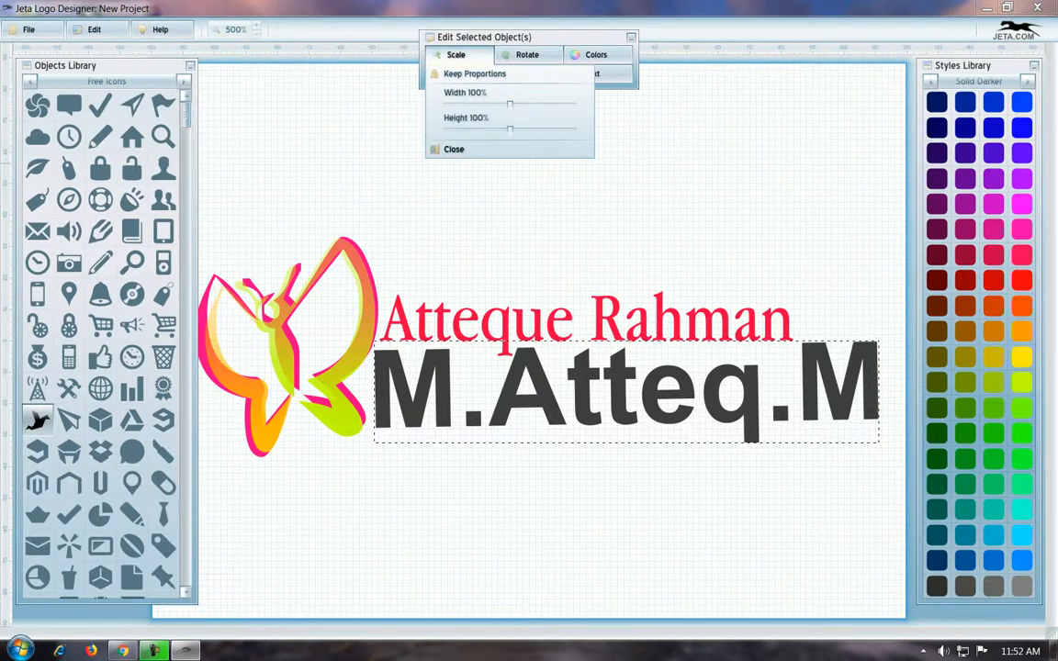
left_click_drag(510, 106, 498, 104)
left_click_drag(533, 359, 526, 358)
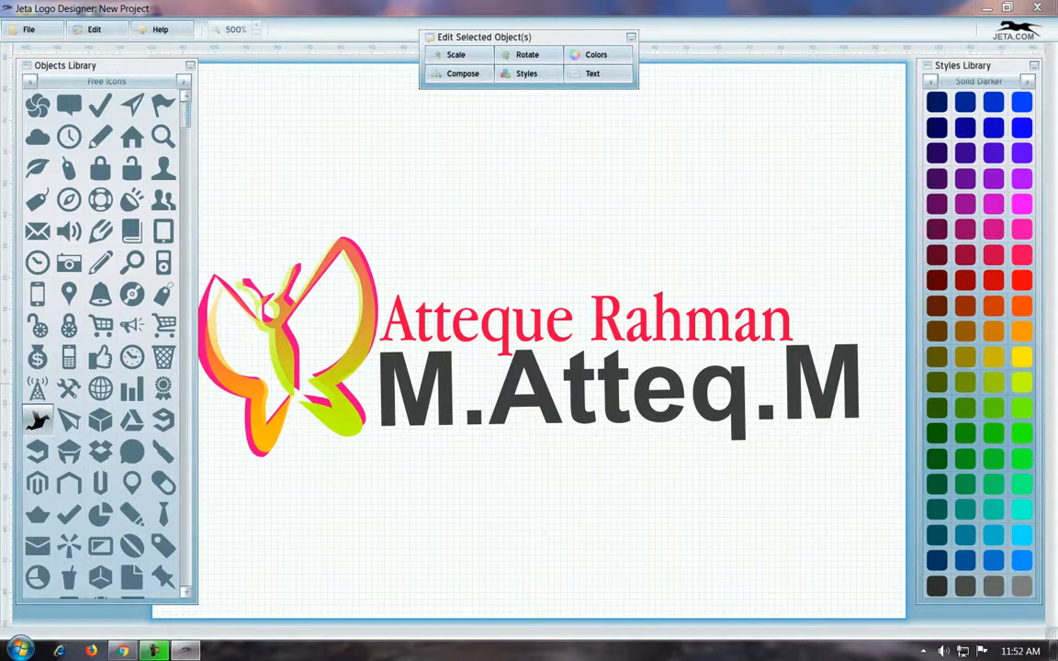
left_click(588, 227)
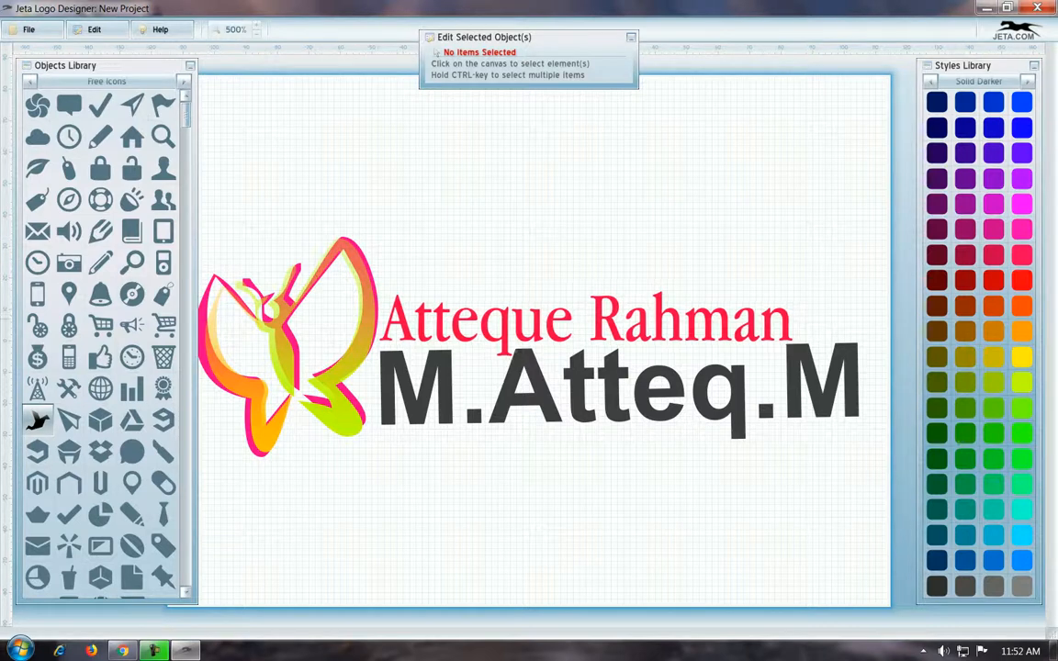
left_click(643, 320)
key("Escape")
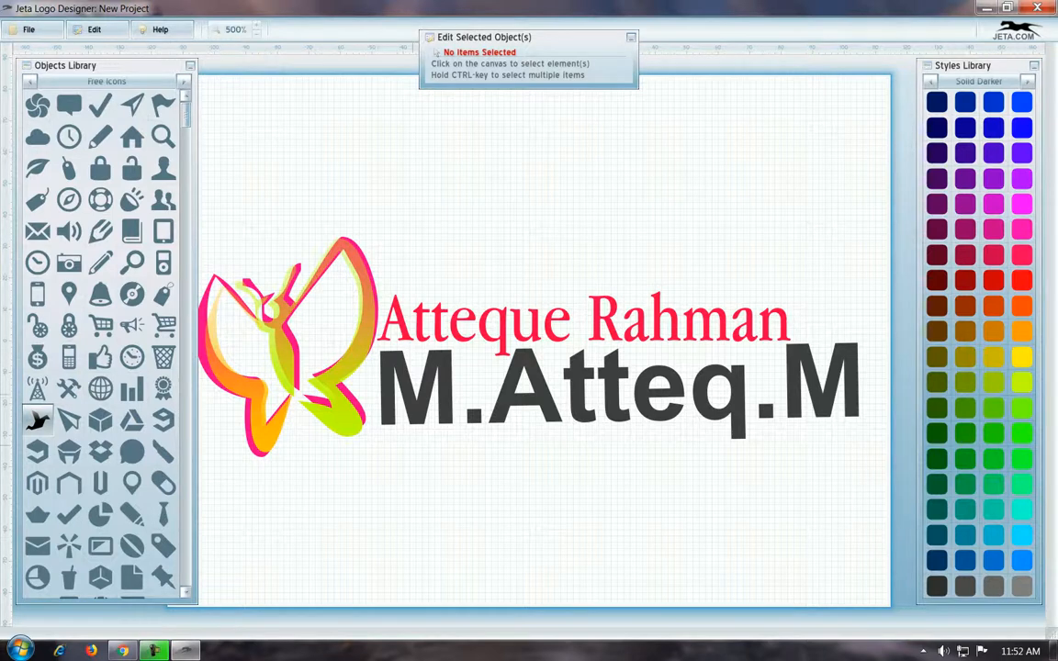
- Add the front-view camera icon with the round lens from the Free Icons library to the canvas
scroll(167, 114, "down", 3)
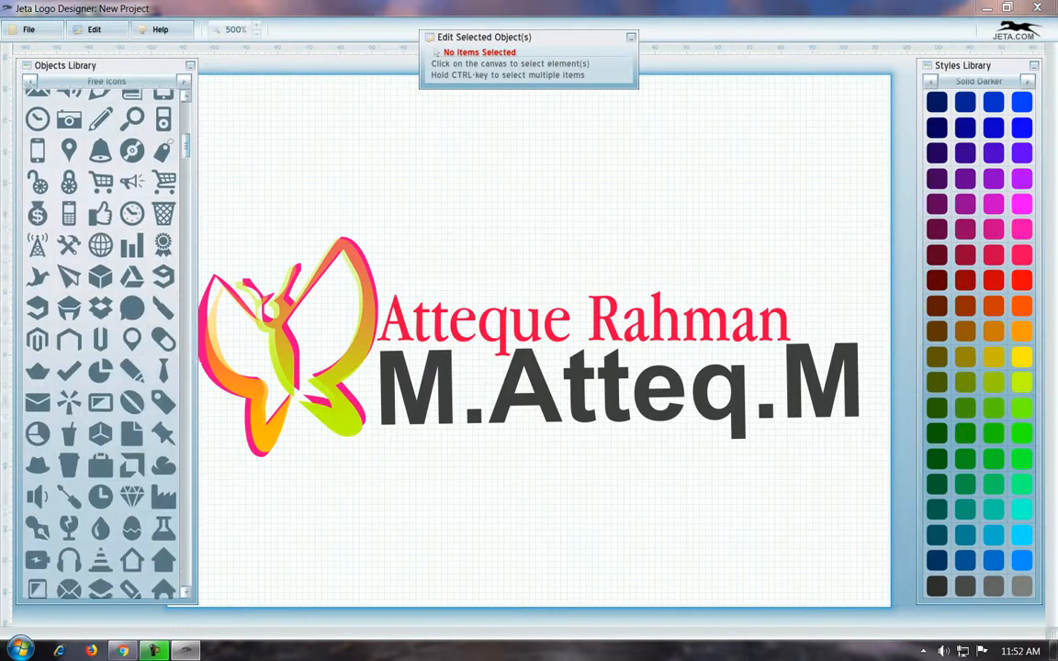
scroll(101, 340, "down", 8)
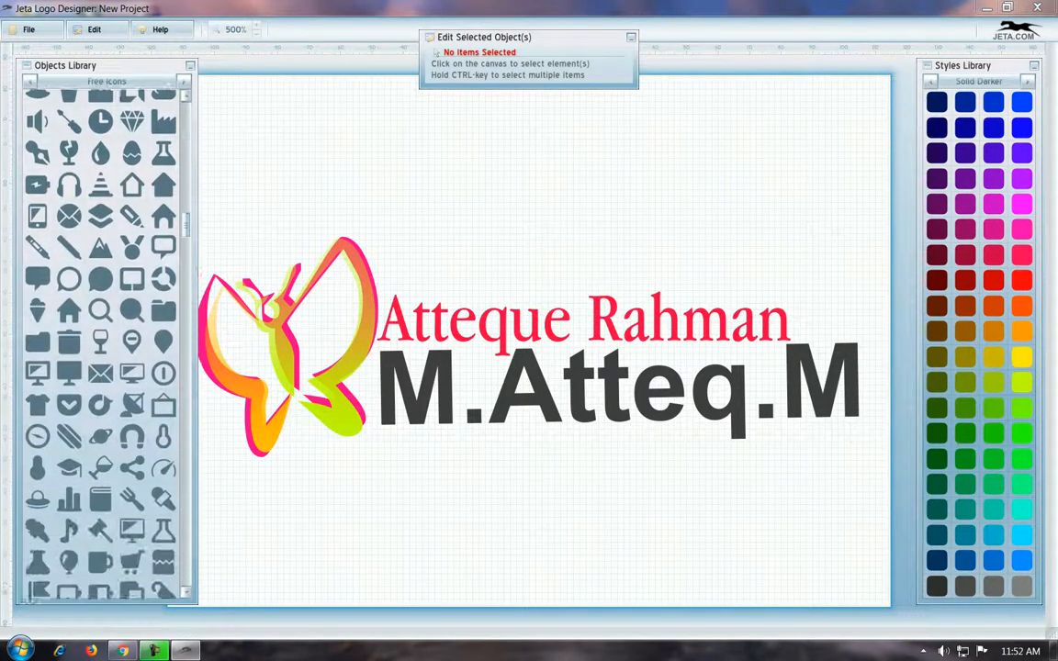
scroll(101, 339, "down", 8)
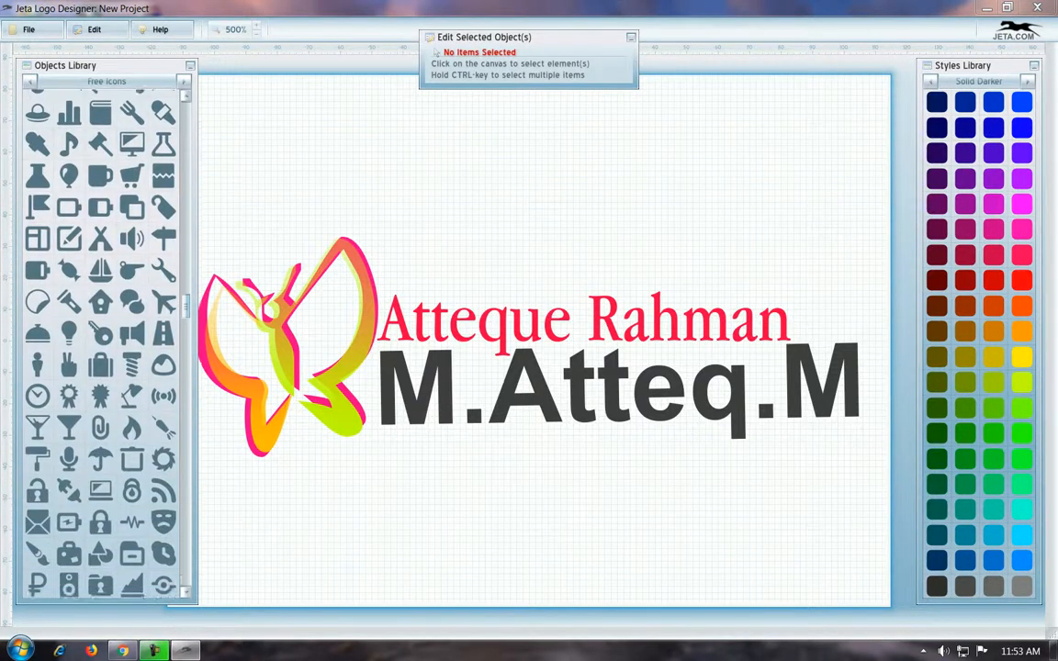
scroll(131, 250, "down", 9)
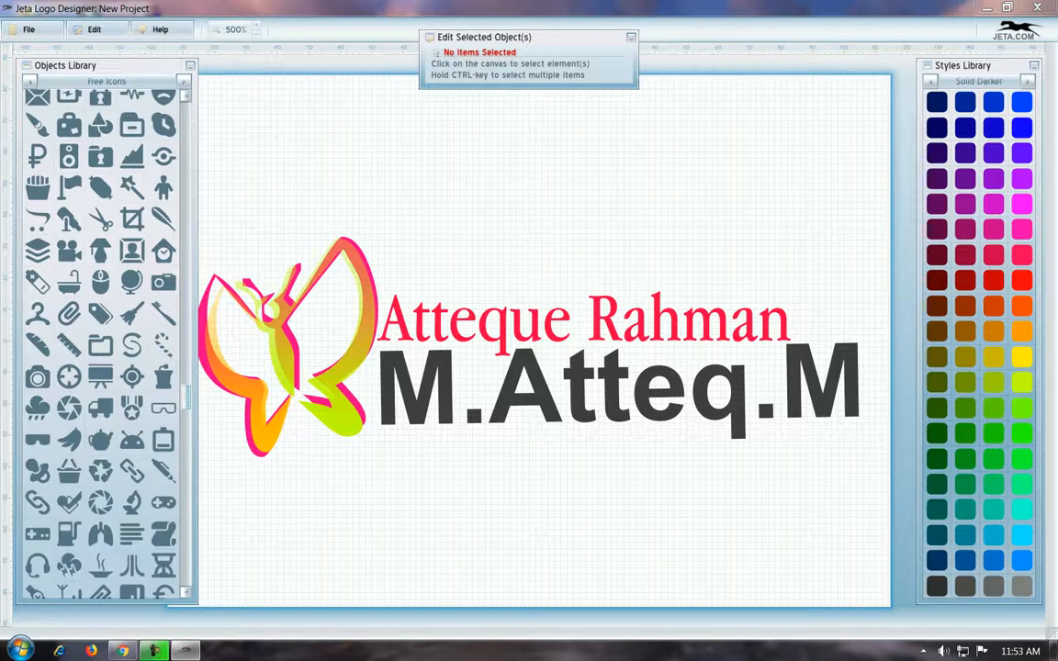
scroll(101, 340, "down", 3)
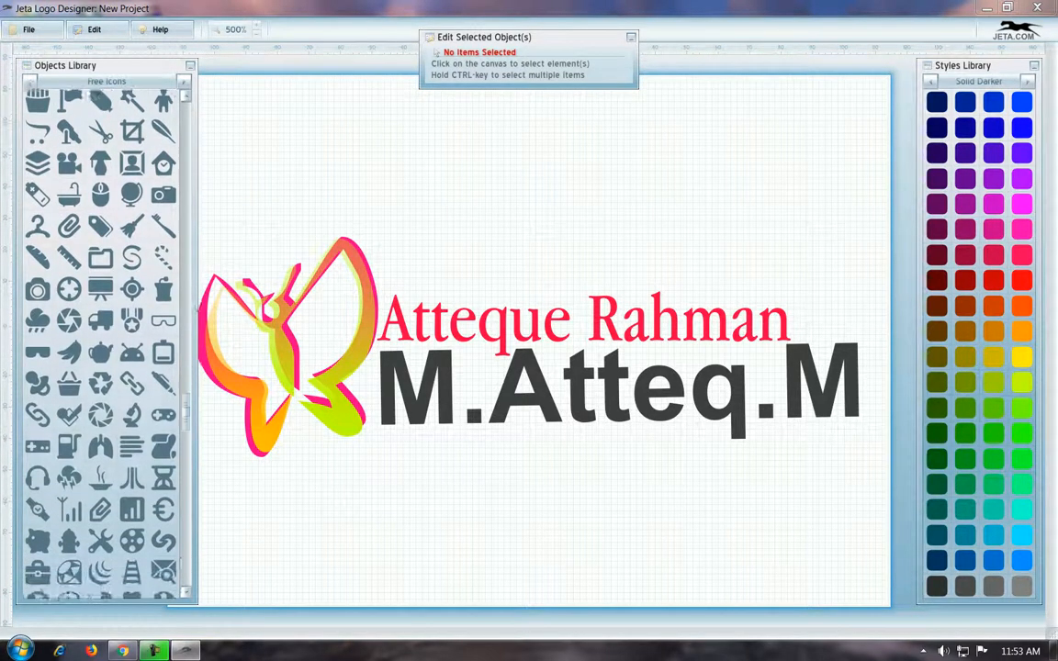
scroll(101, 340, "down", 2)
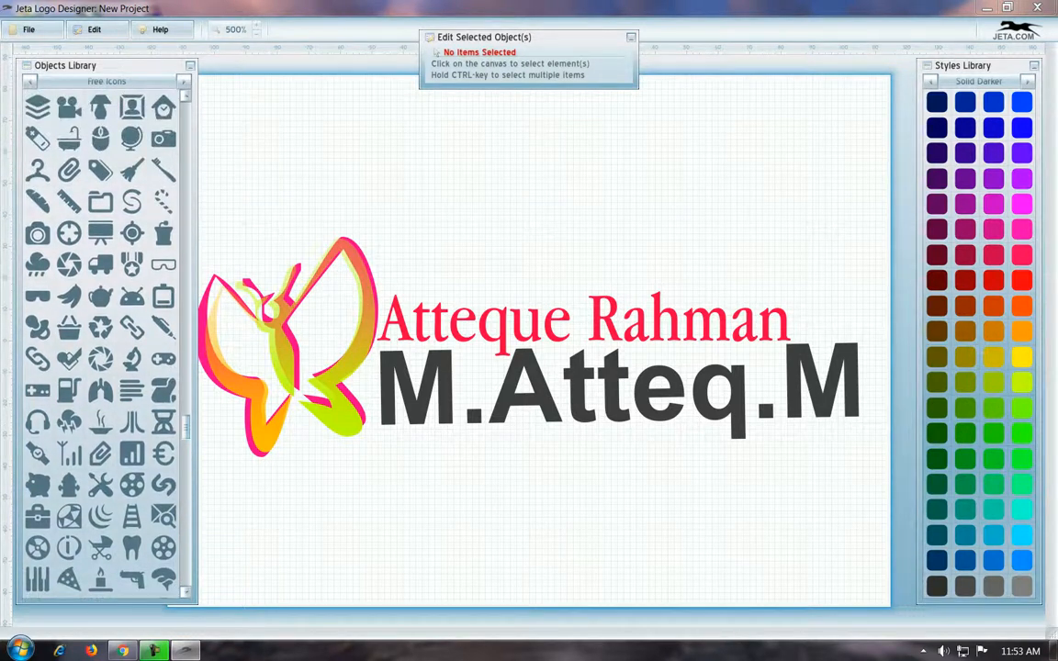
left_click_drag(186, 410, 186, 403)
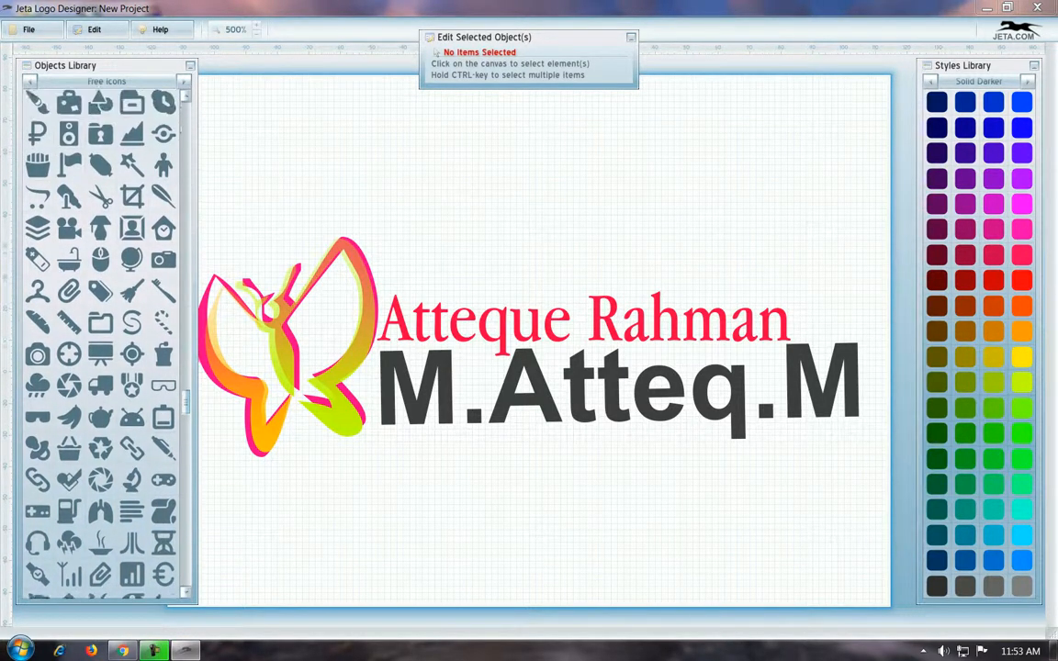
left_click(38, 355)
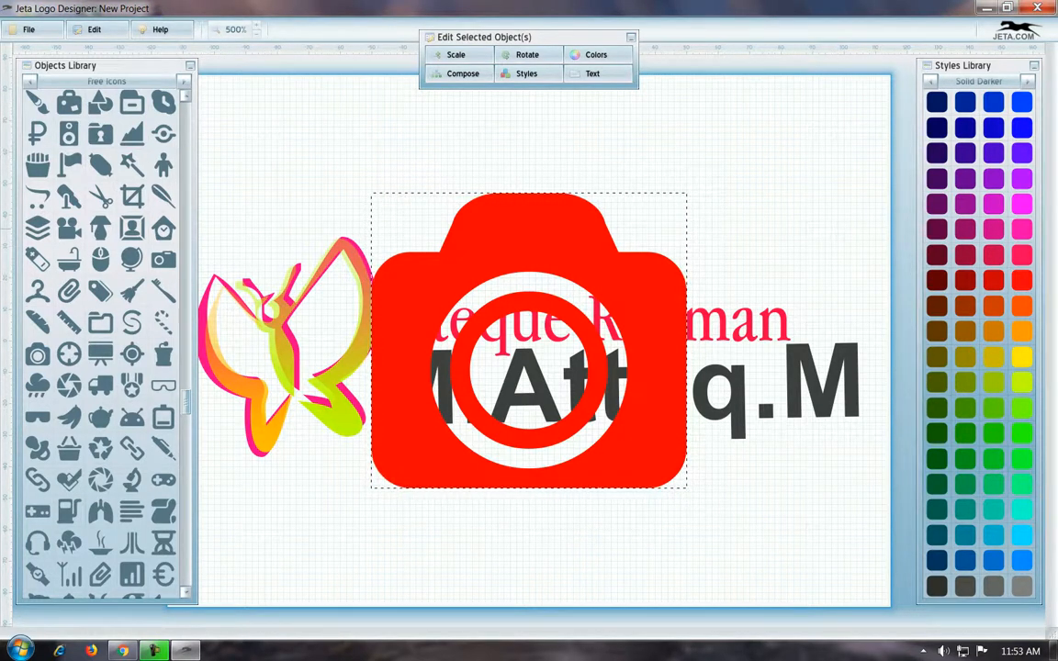
left_click(526, 73)
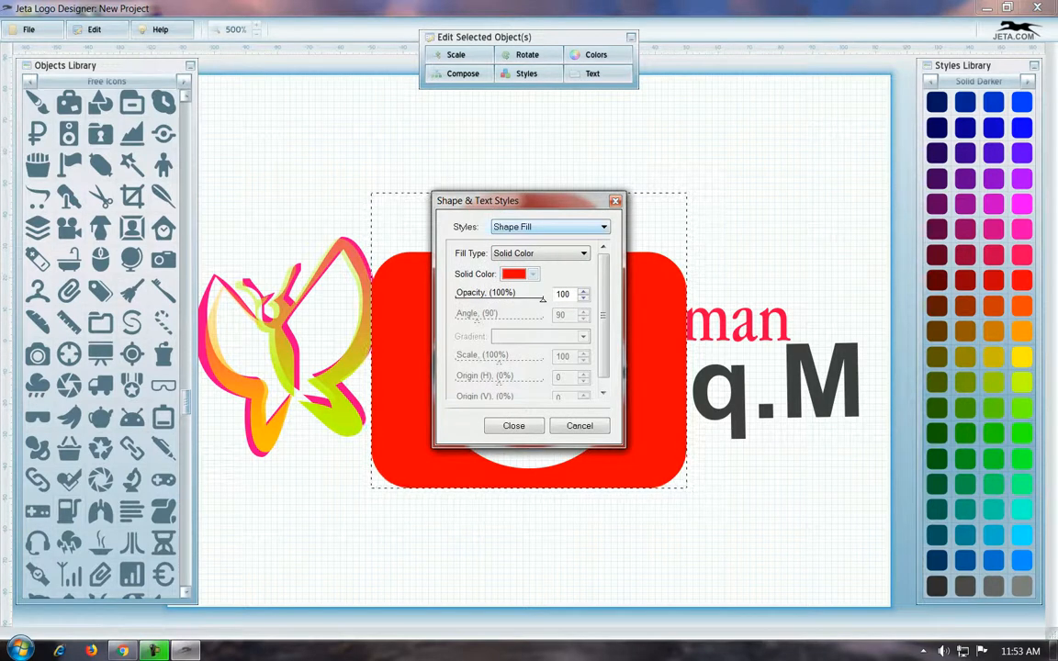
key("Escape")
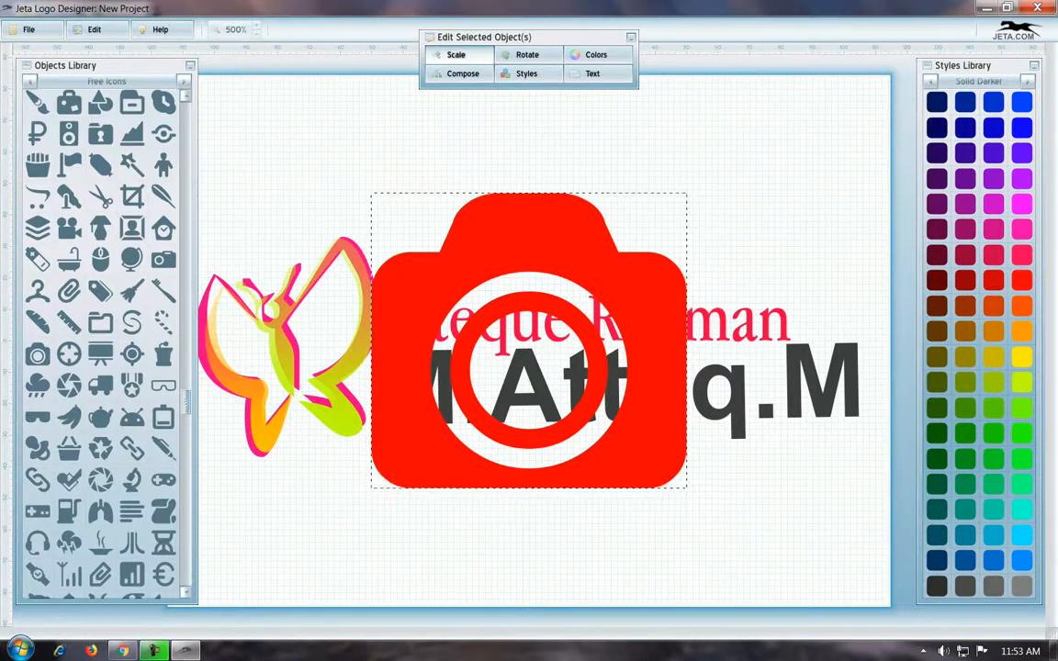
- Shrink the camera icon to about a fifth of its size and place it above the start of the full-name line
left_click(456, 54)
left_click_drag(513, 105, 468, 105)
left_click_drag(529, 332, 436, 261)
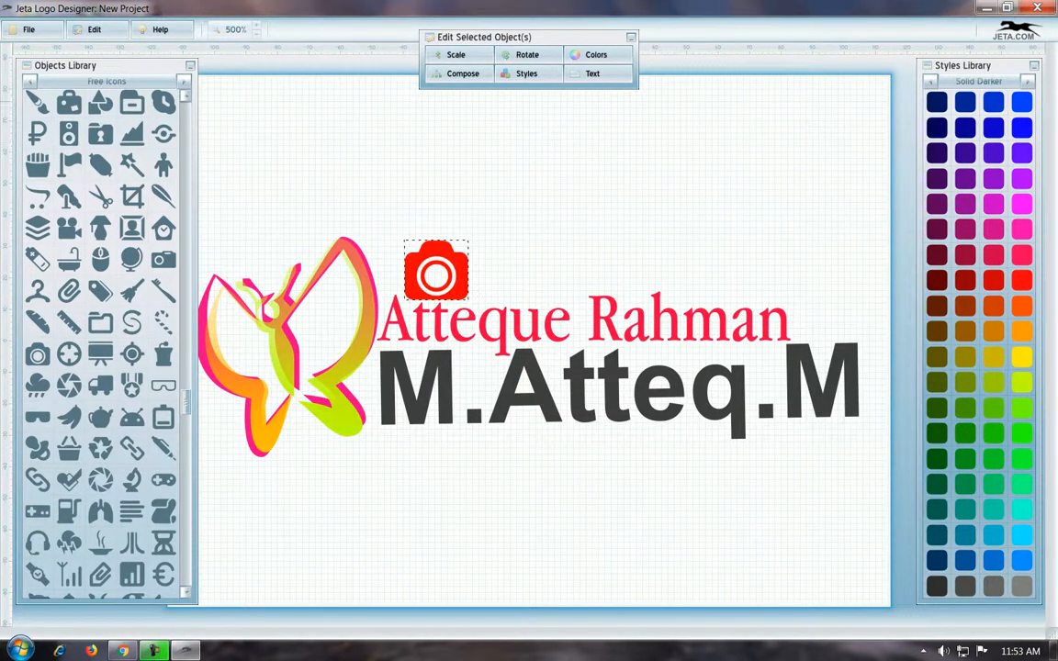
left_click(456, 54)
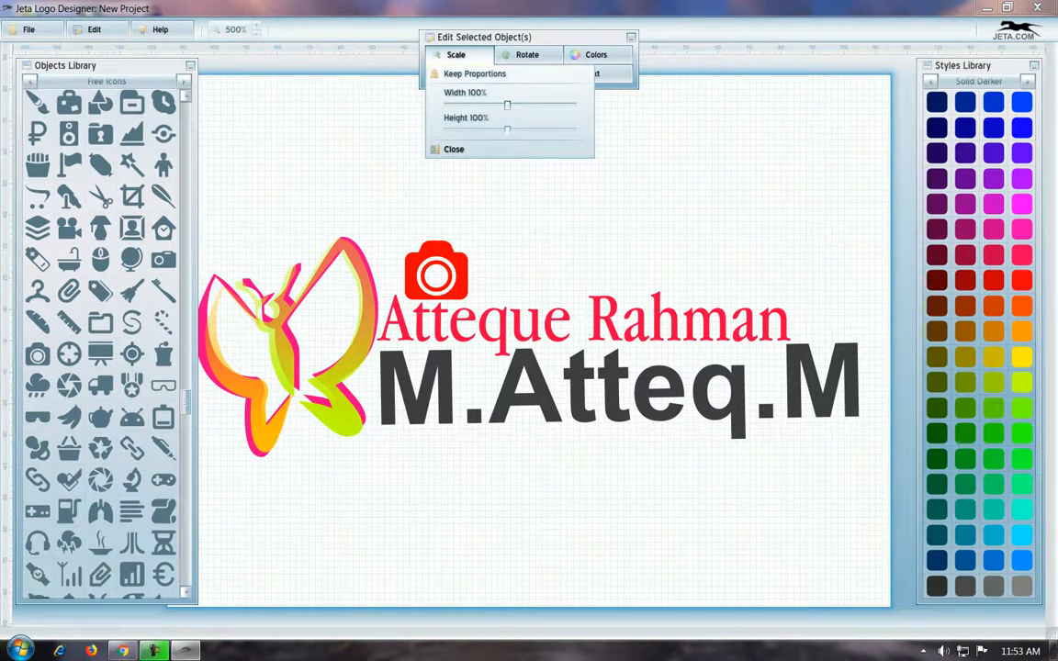
left_click_drag(507, 105, 507, 105)
left_click(528, 202)
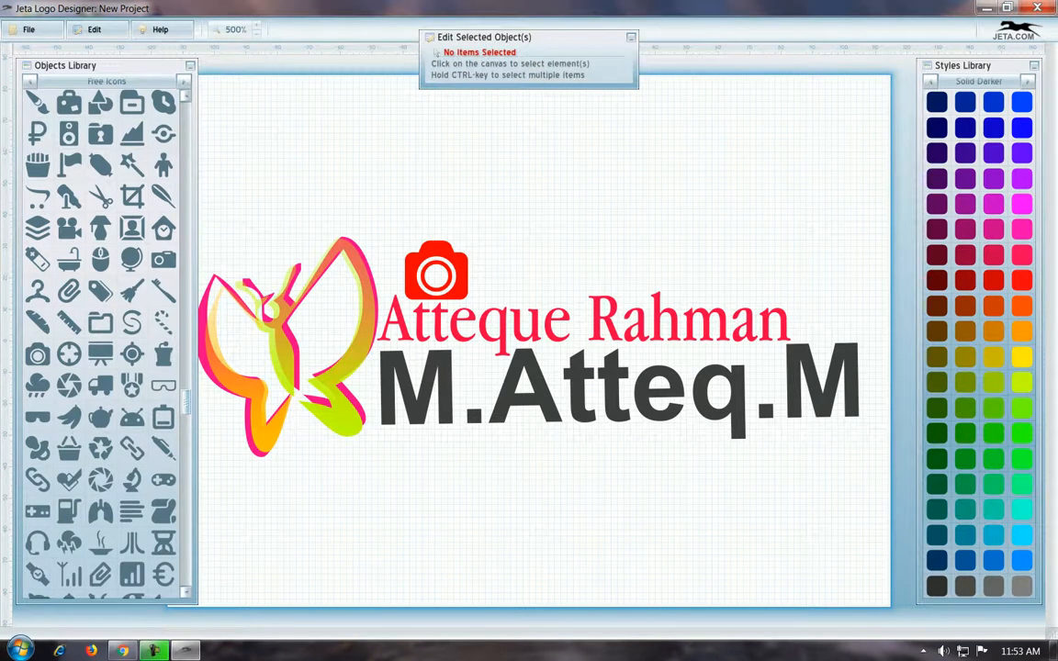
- Add the presentation board icon with splayed legs from the Free Icons library to the canvas
scroll(101, 340, "up", 3)
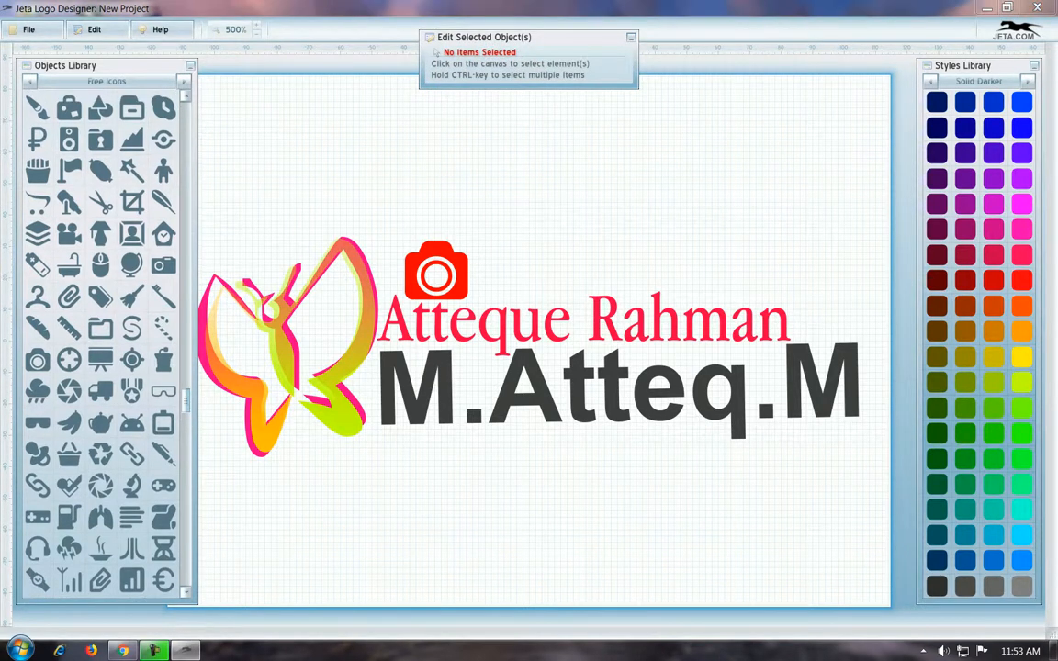
scroll(101, 340, "up", 4)
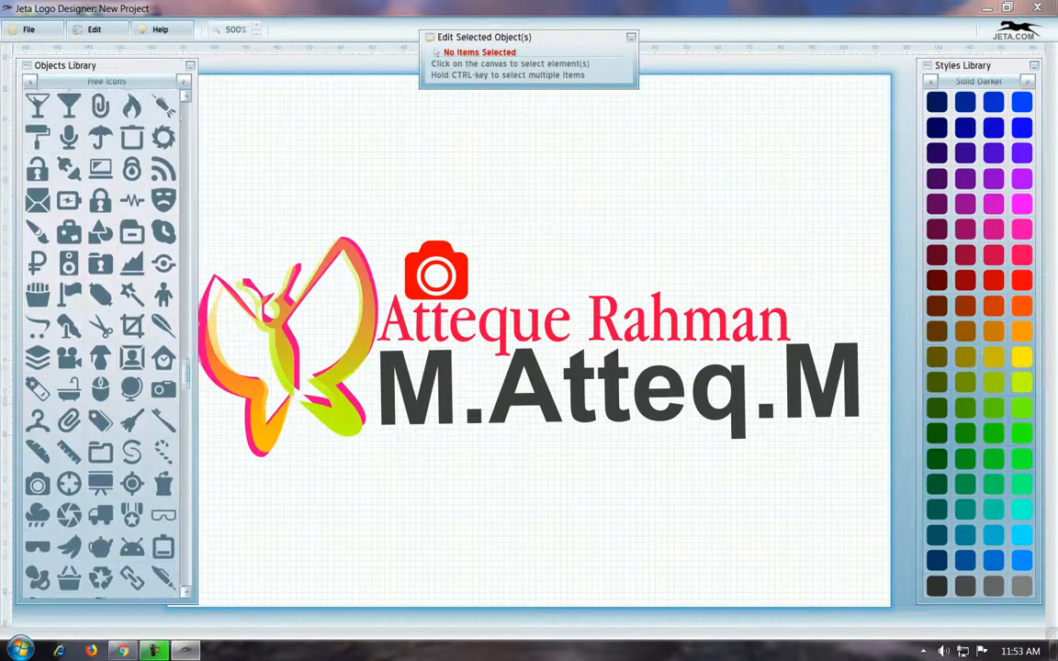
scroll(101, 340, "up", 5)
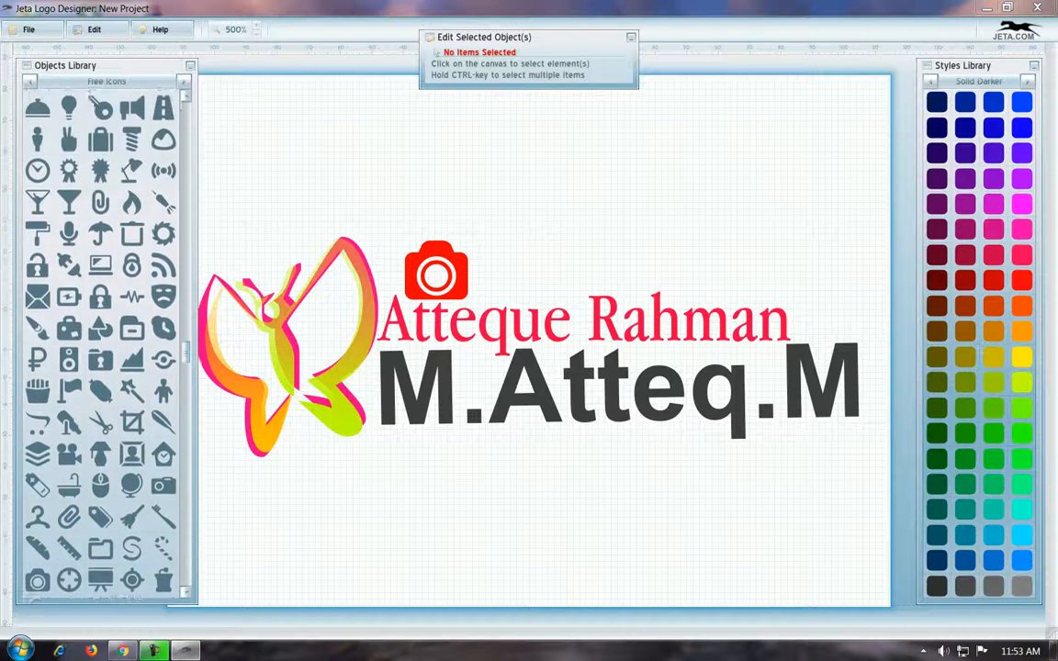
scroll(101, 340, "up", 5)
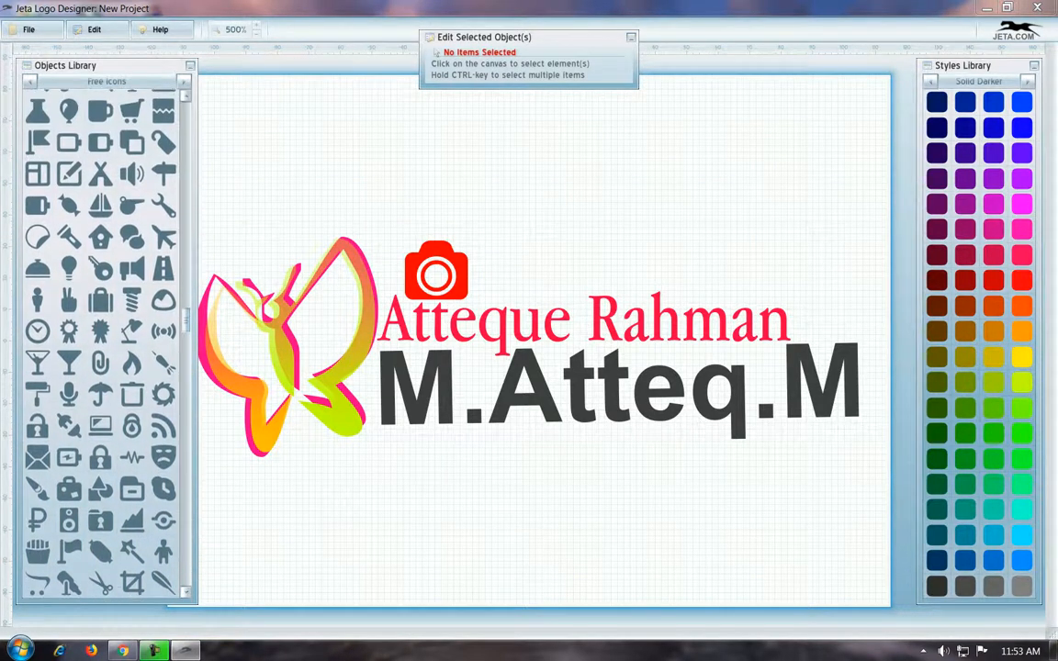
scroll(163, 238, "up", 7)
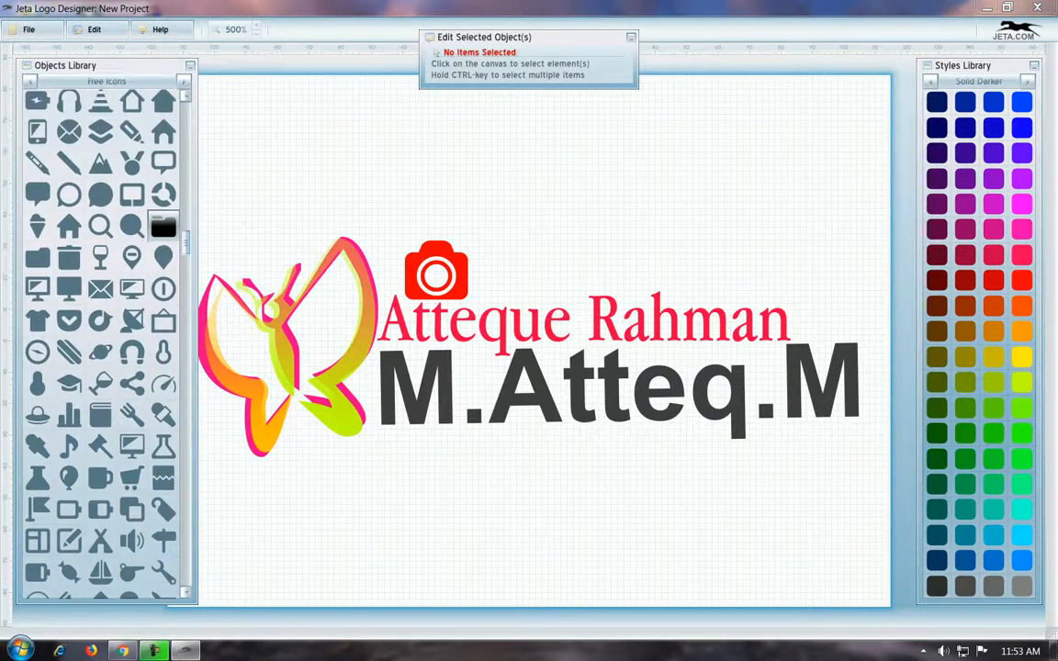
scroll(163, 226, "down", 10)
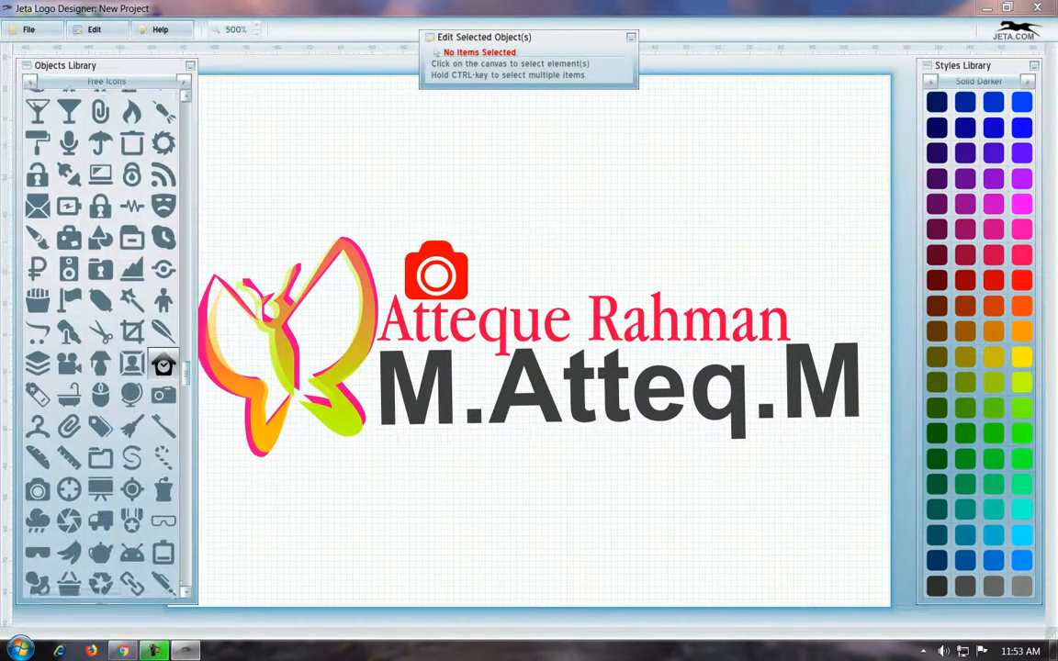
scroll(163, 366, "down", 7)
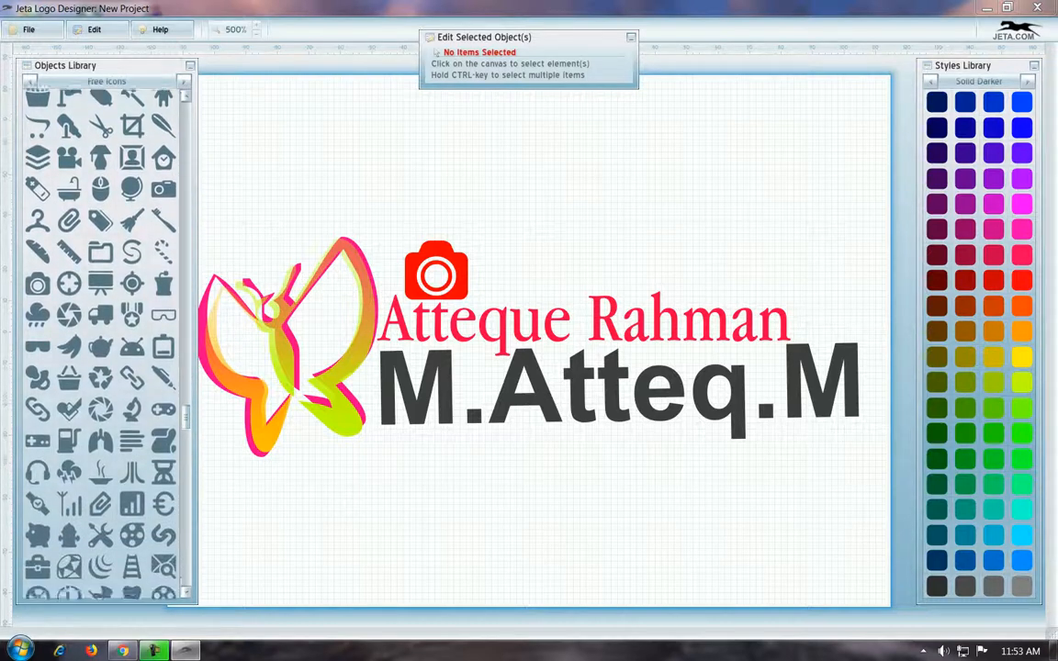
scroll(101, 340, "down", 1)
scroll(101, 340, "down", 1)
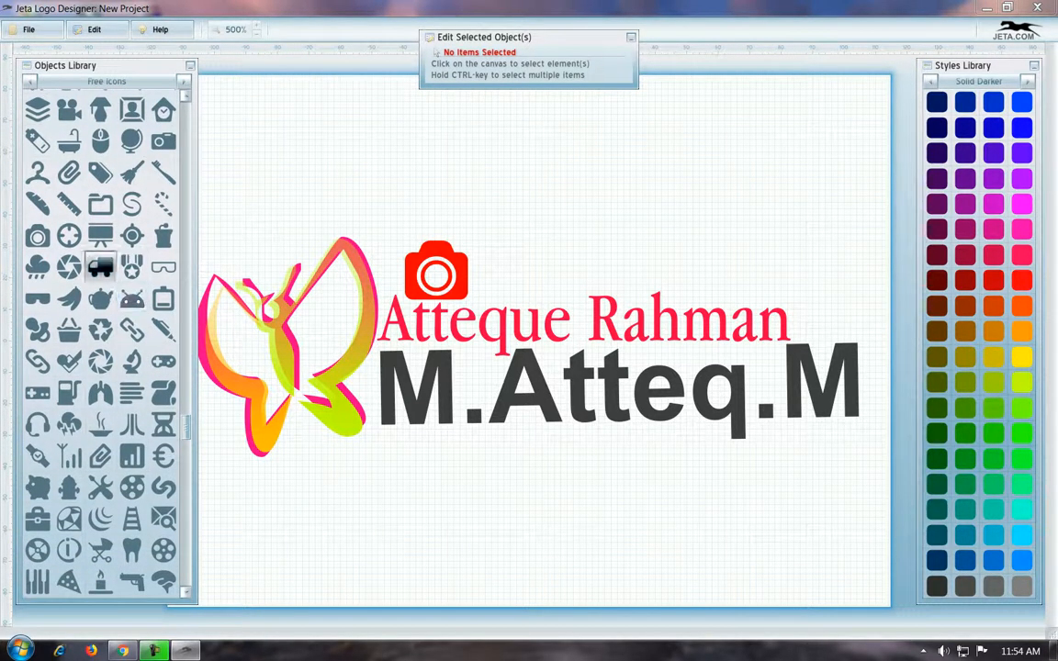
left_click(100, 236)
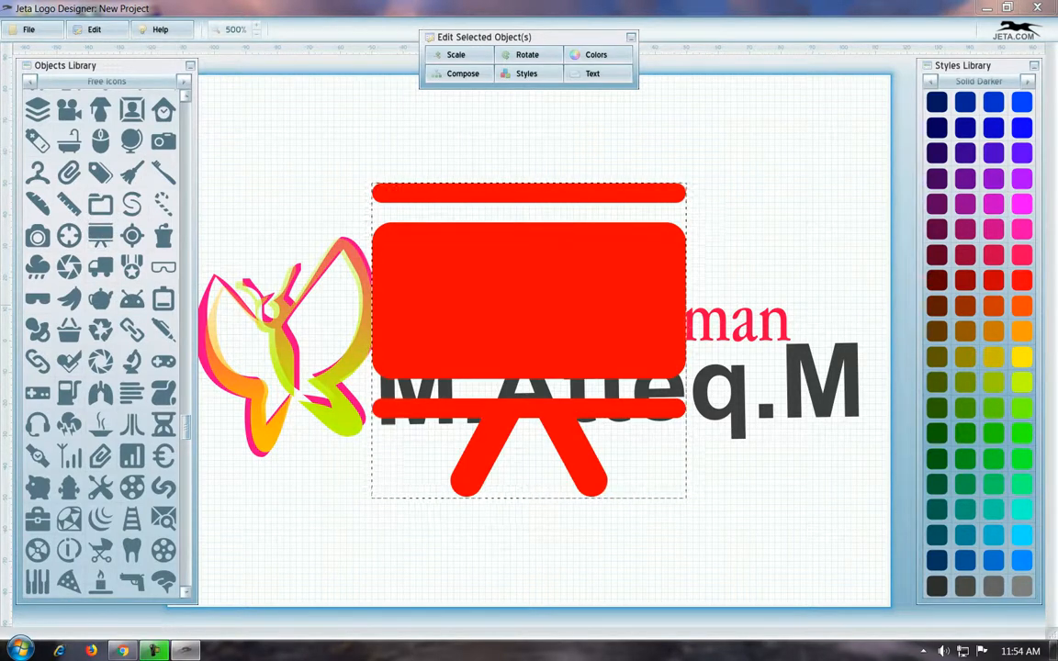
- Scale the board icon to 32% with proportions kept and move it above the full-name line
left_click(455, 54)
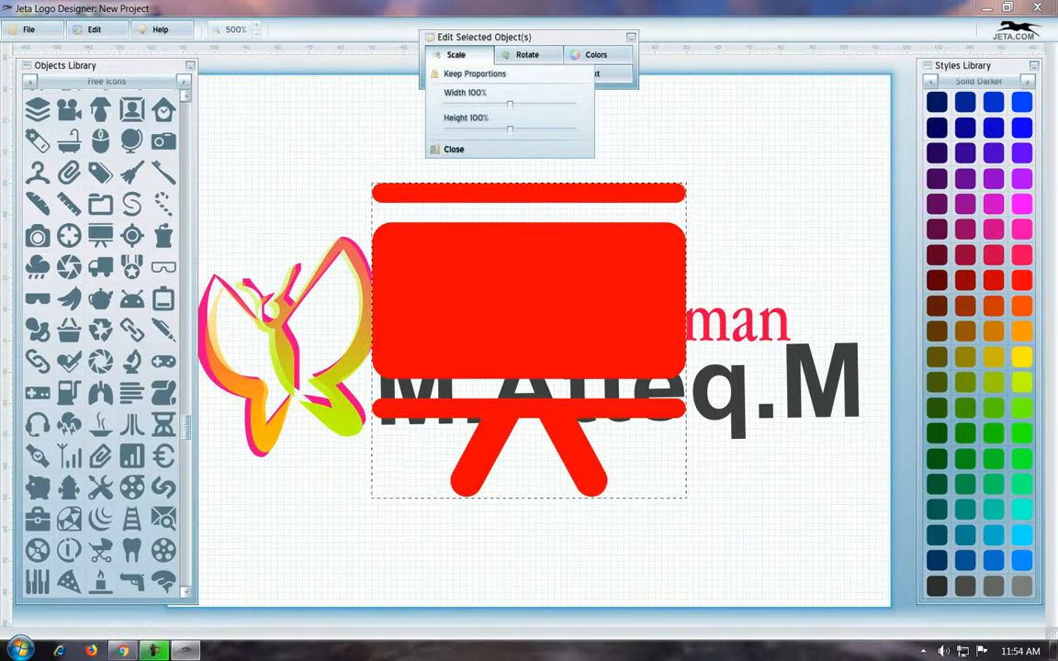
left_click_drag(511, 104, 473, 105)
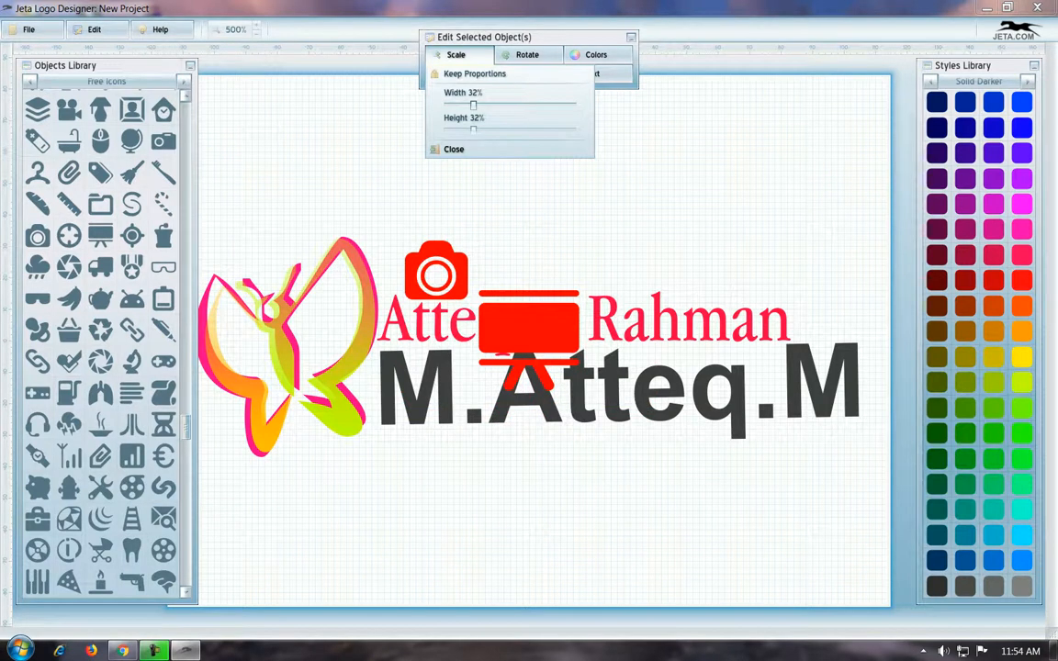
left_click_drag(529, 328, 528, 243)
- Reduce the board icon by a further 64% scaling and place it directly beside the camera icon
left_click(456, 54)
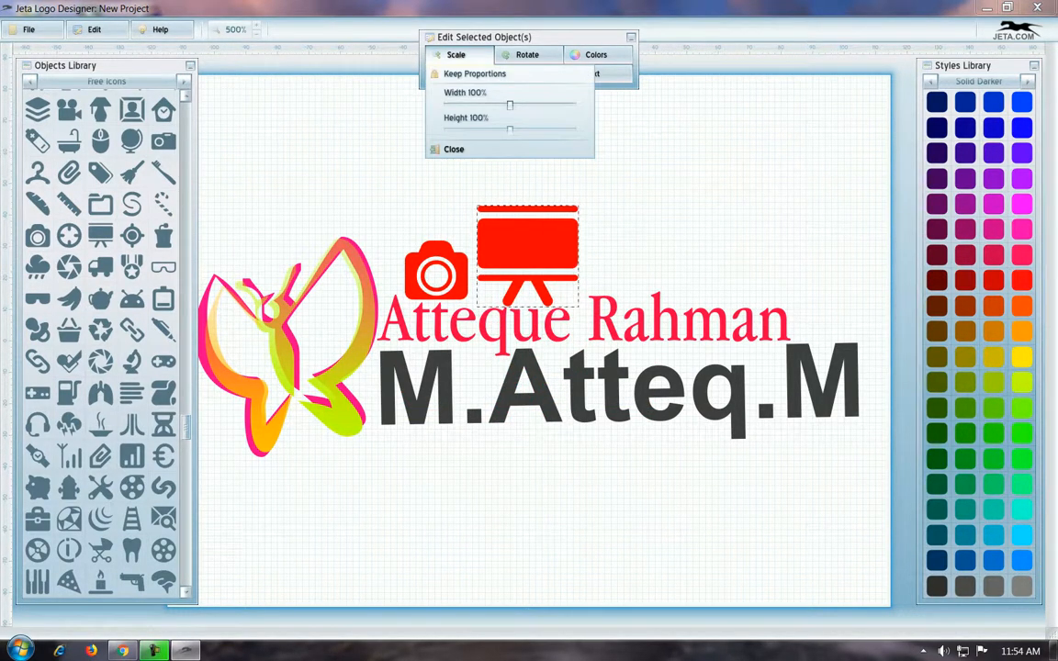
left_click_drag(505, 104, 481, 105)
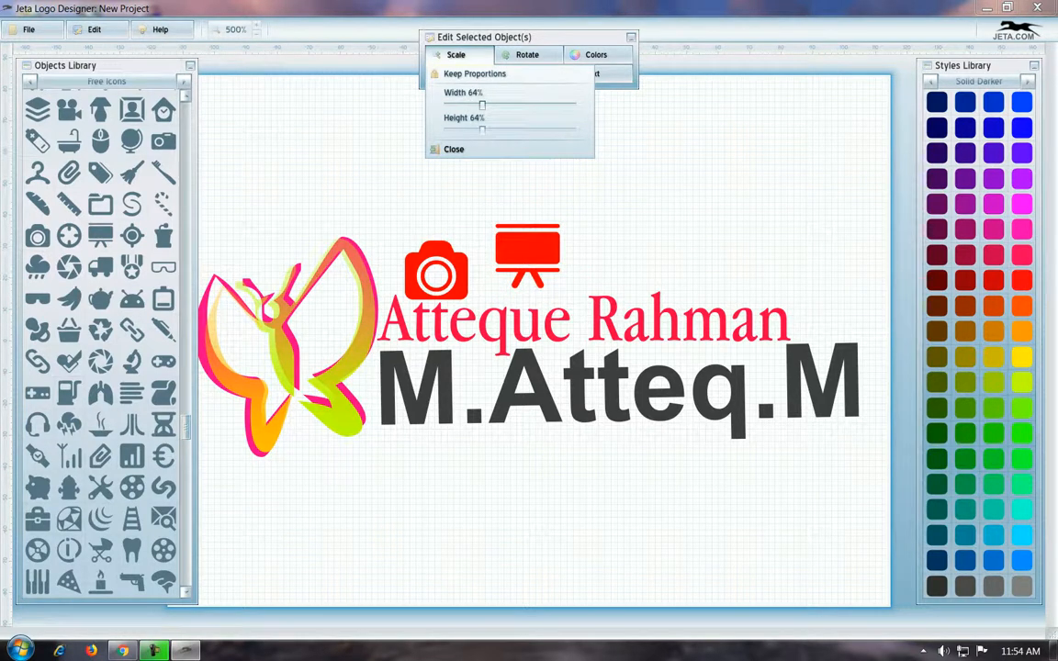
left_click_drag(528, 257, 510, 272)
left_click(456, 54)
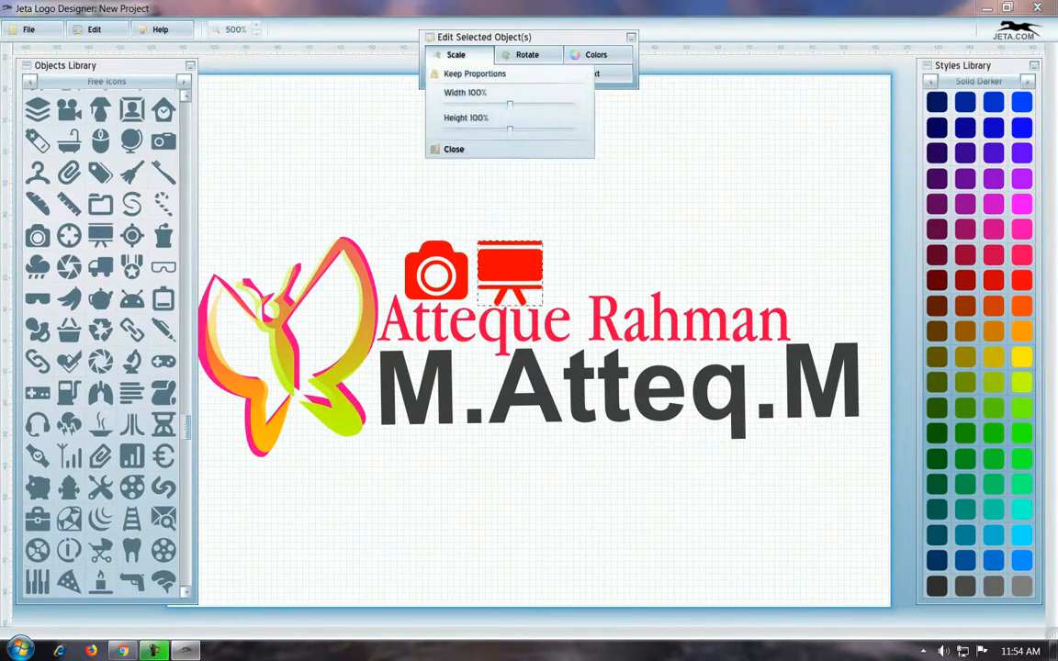
left_click_drag(510, 105, 509, 105)
double_click(510, 266)
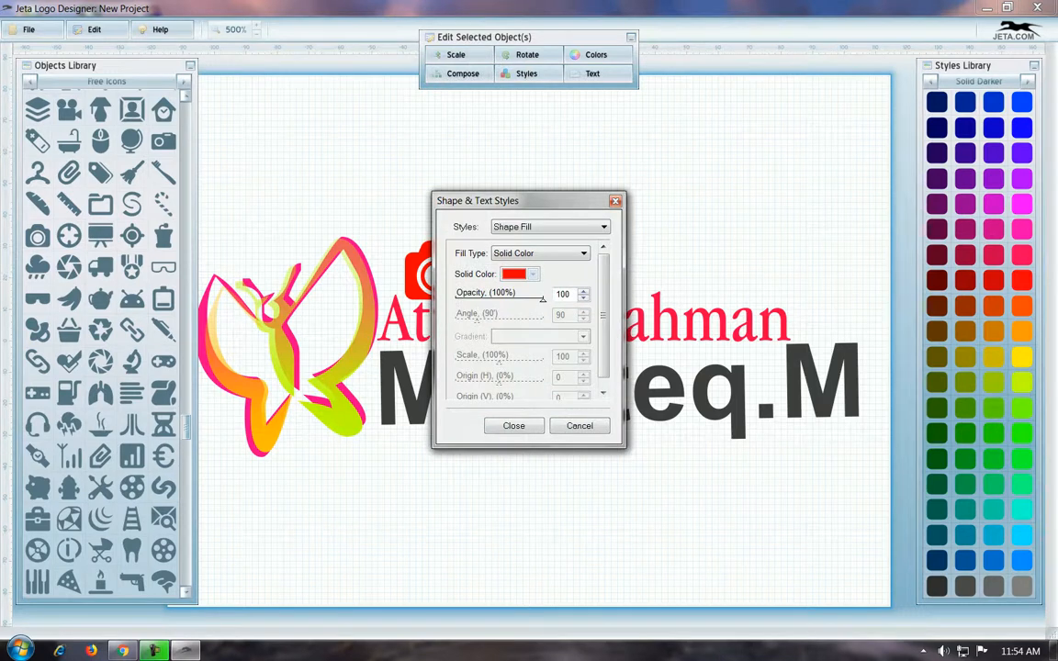
left_click(615, 201)
left_click(610, 206)
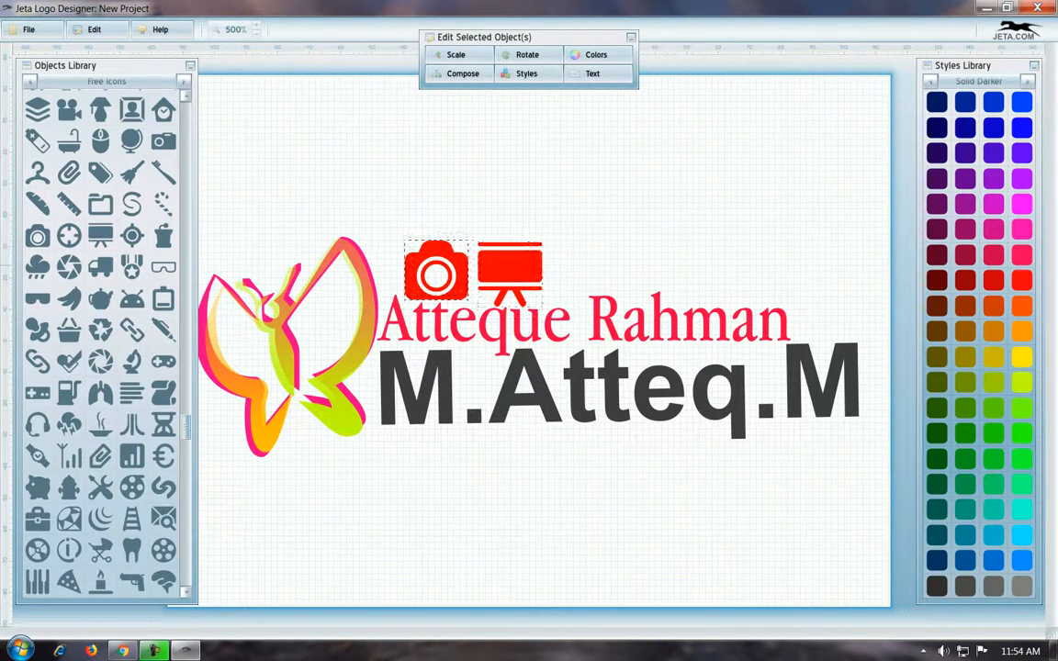
- Try a very dark brown solid colour as the camera icon's shape fill
left_click(526, 74)
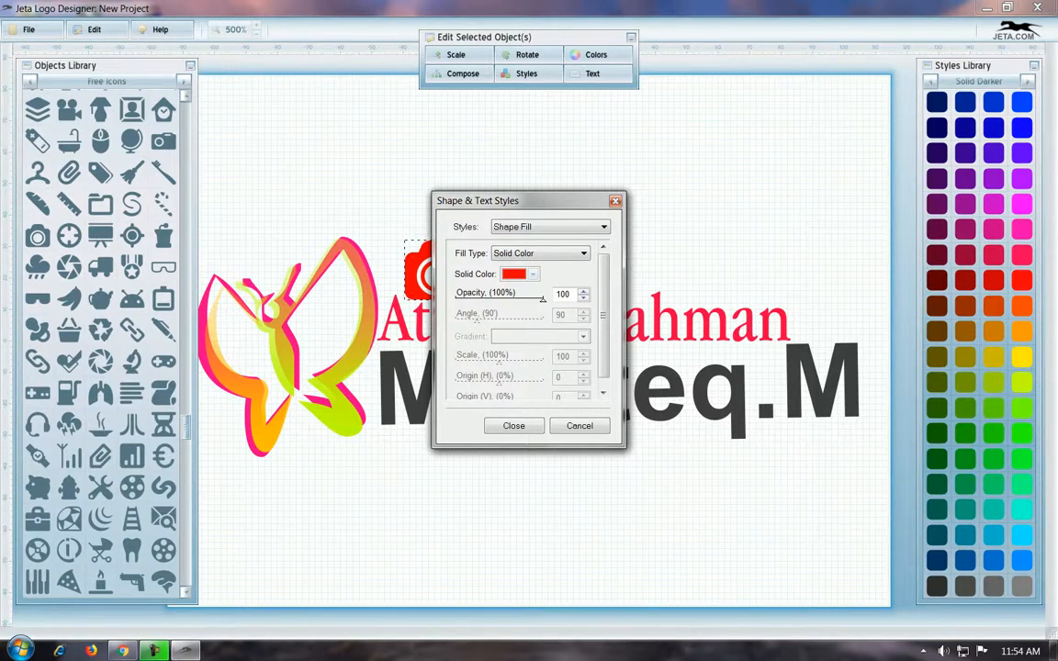
left_click(515, 275)
type("0")
key("Tab")
type("255")
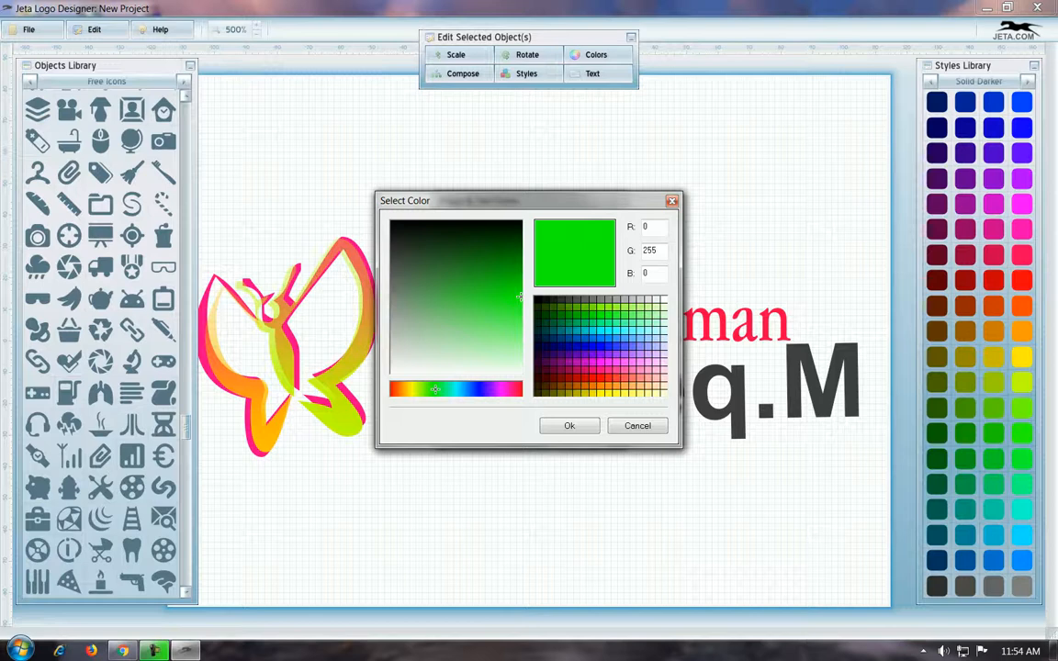
left_click(540, 385)
left_click(570, 427)
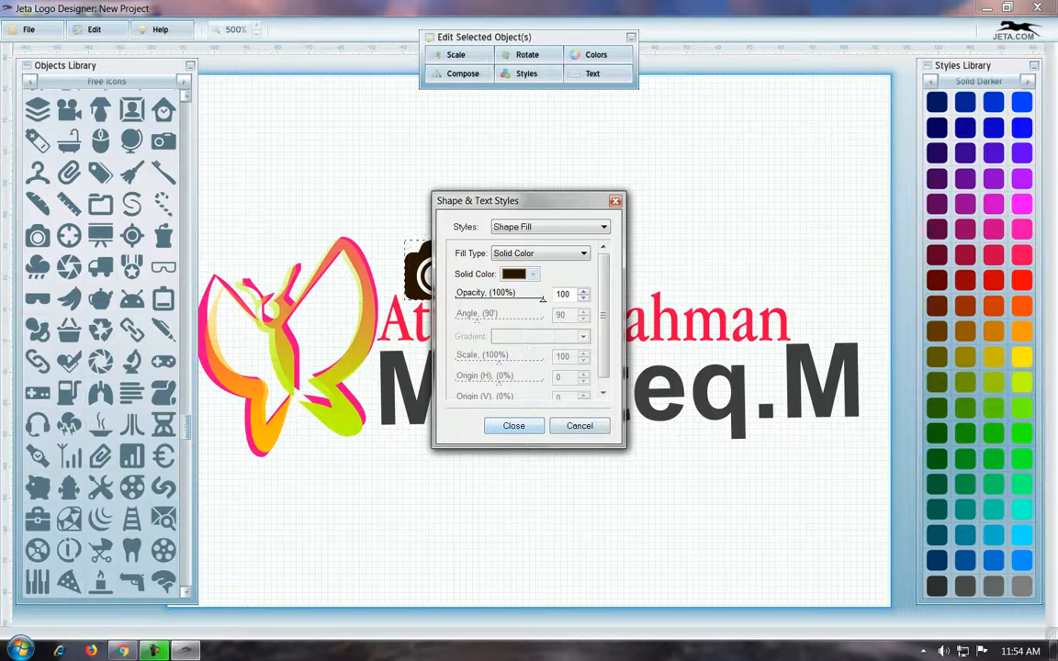
left_click(570, 426)
left_click(526, 73)
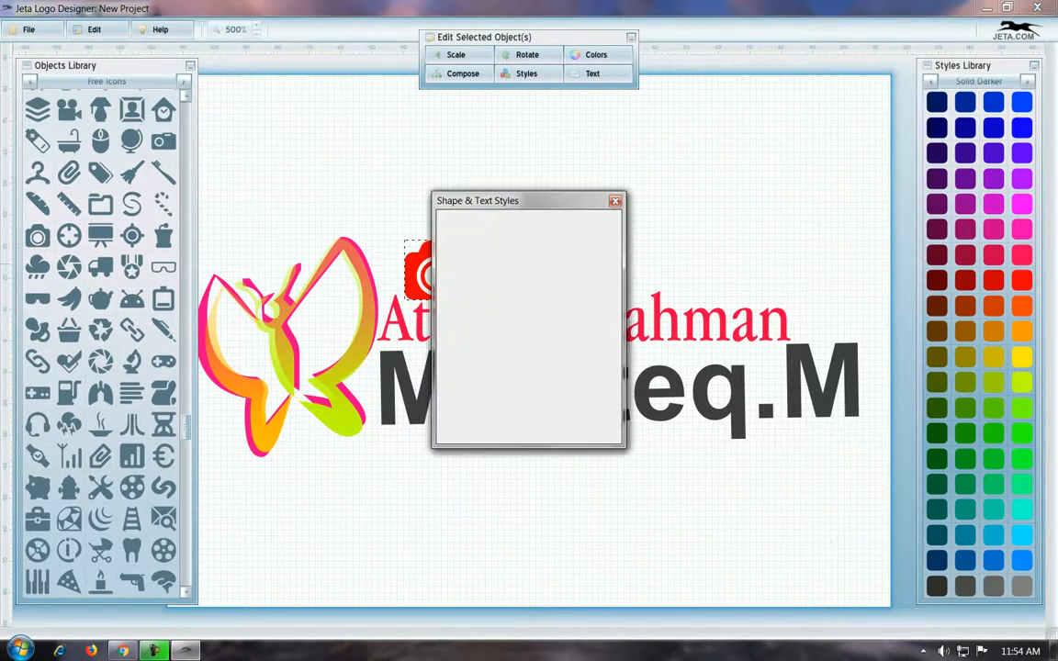
left_click(580, 426)
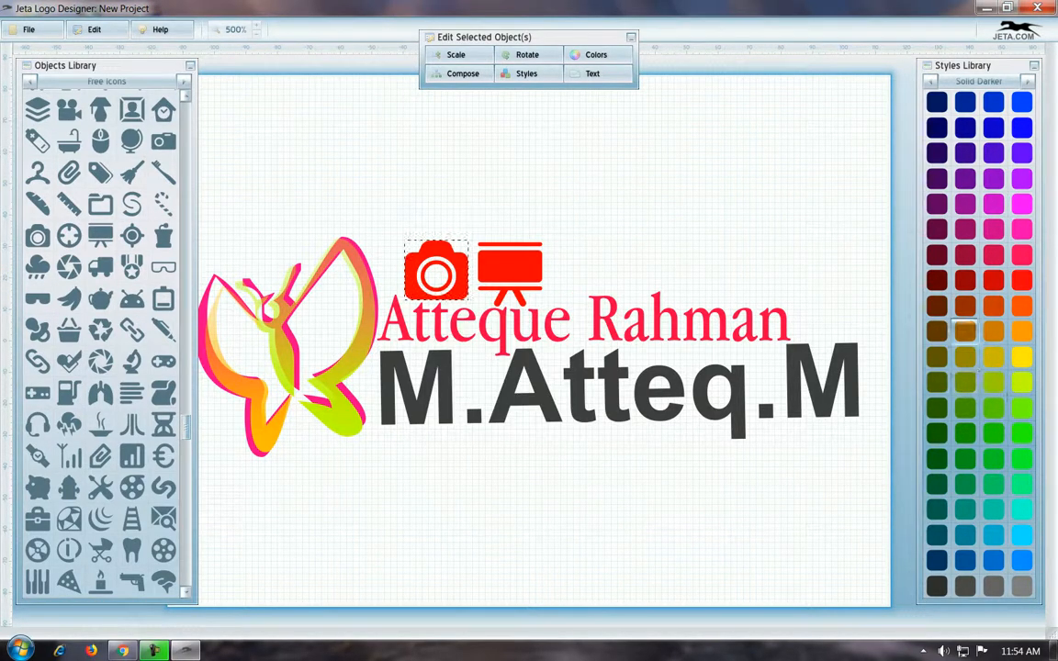
- Recolour the camera icon and the board icon with the darkest navy blue from the Solid Darker styles
left_click(937, 102)
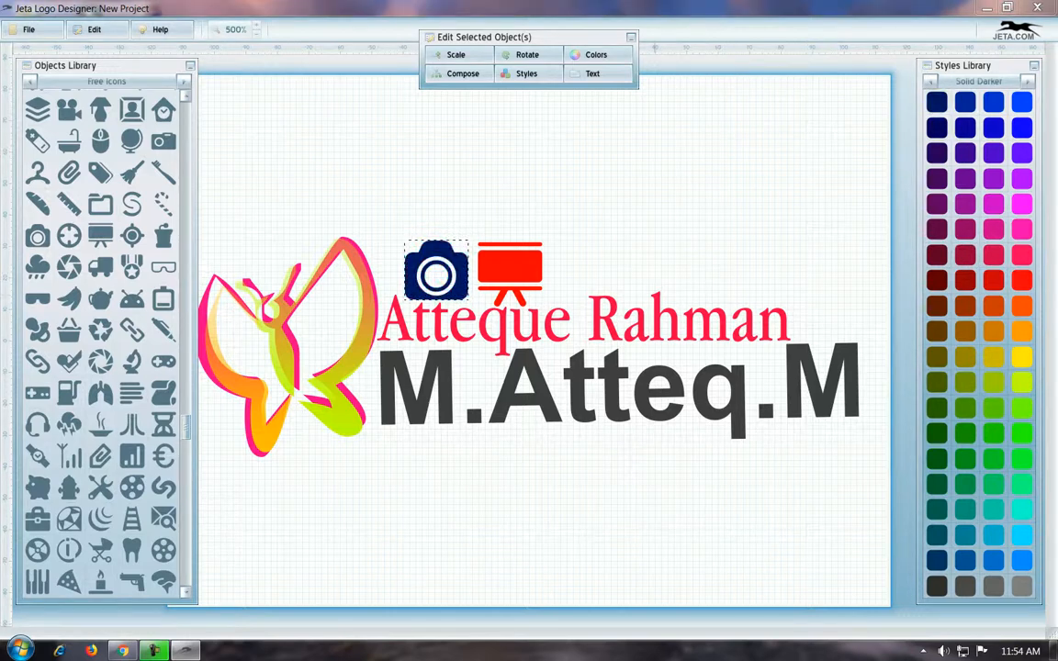
left_click(510, 268)
left_click(937, 102)
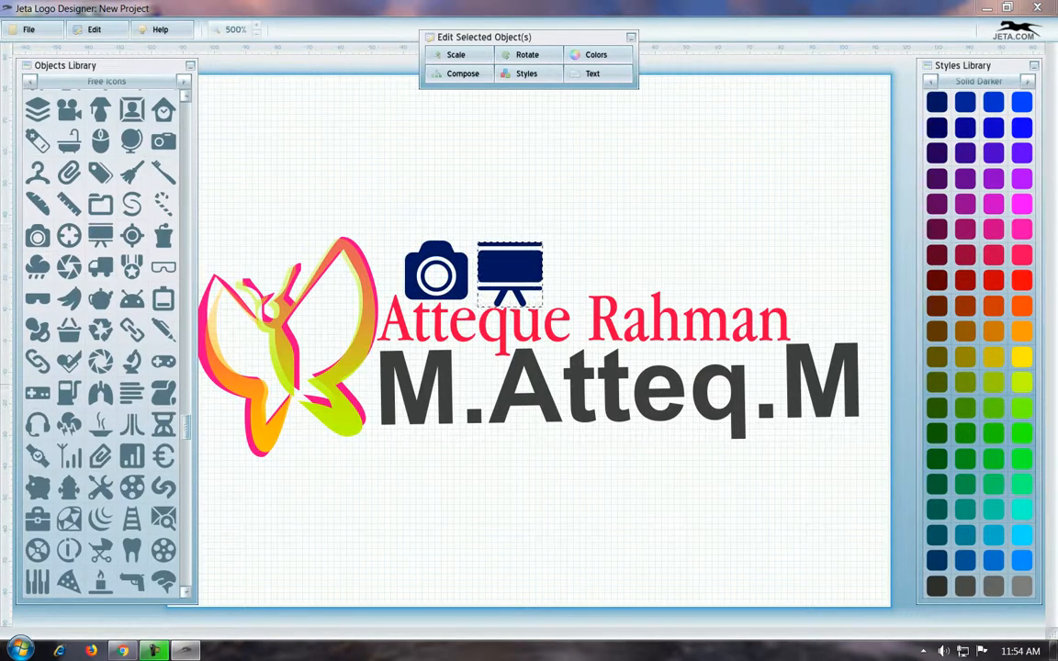
- Recolour the large dark title with a bright green from the Solid Darker styles and deselect it
double_click(618, 390)
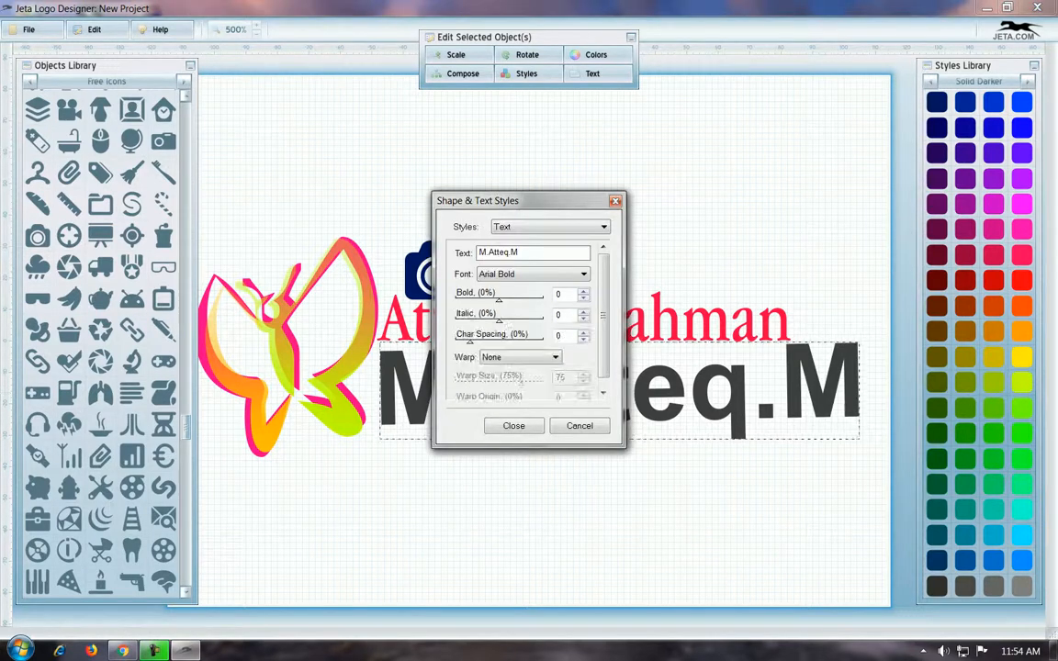
left_click(615, 201)
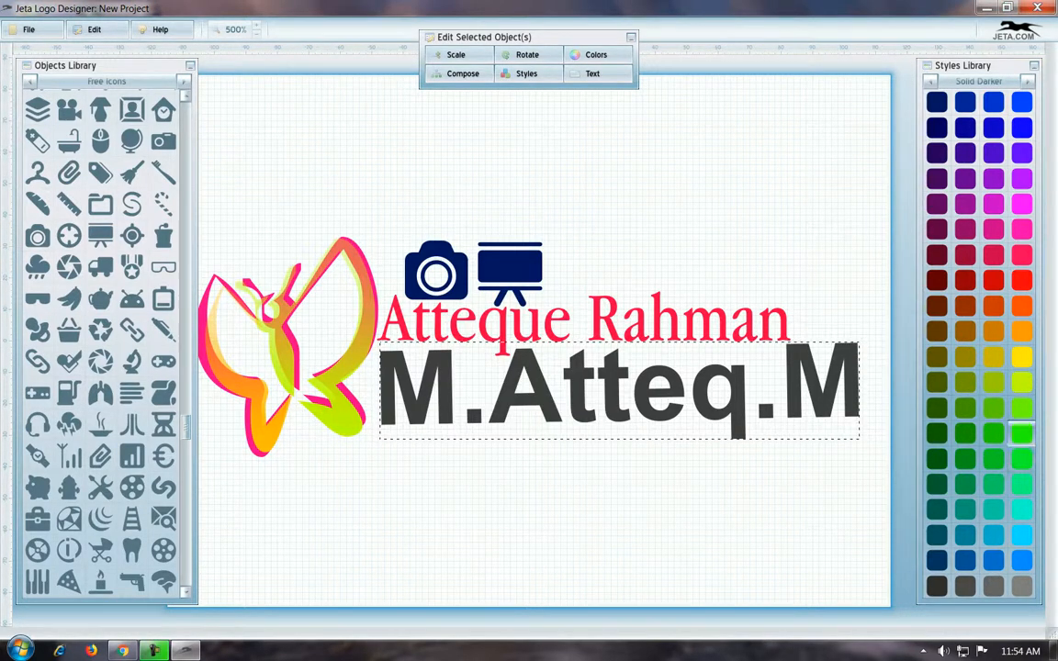
left_click(1022, 434)
left_click(1023, 510)
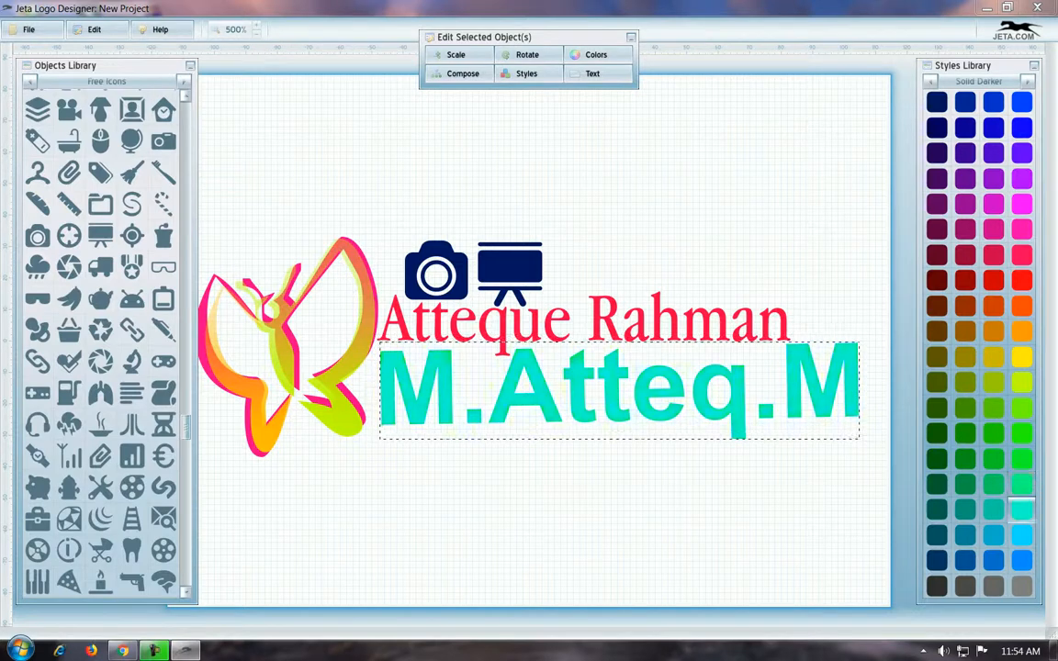
left_click(1022, 434)
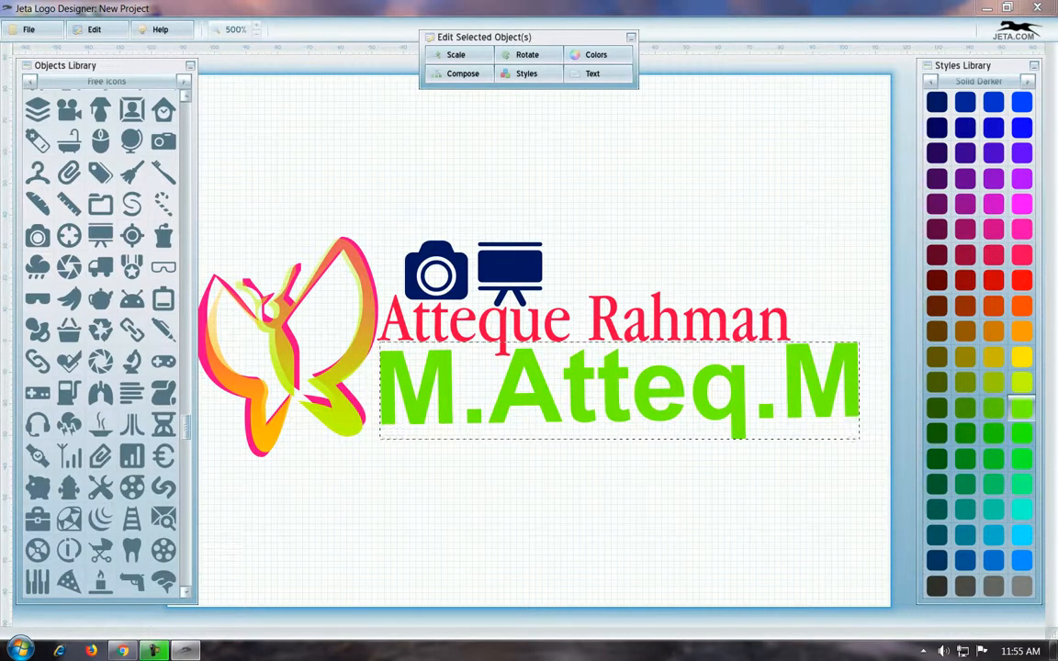
left_click(708, 246)
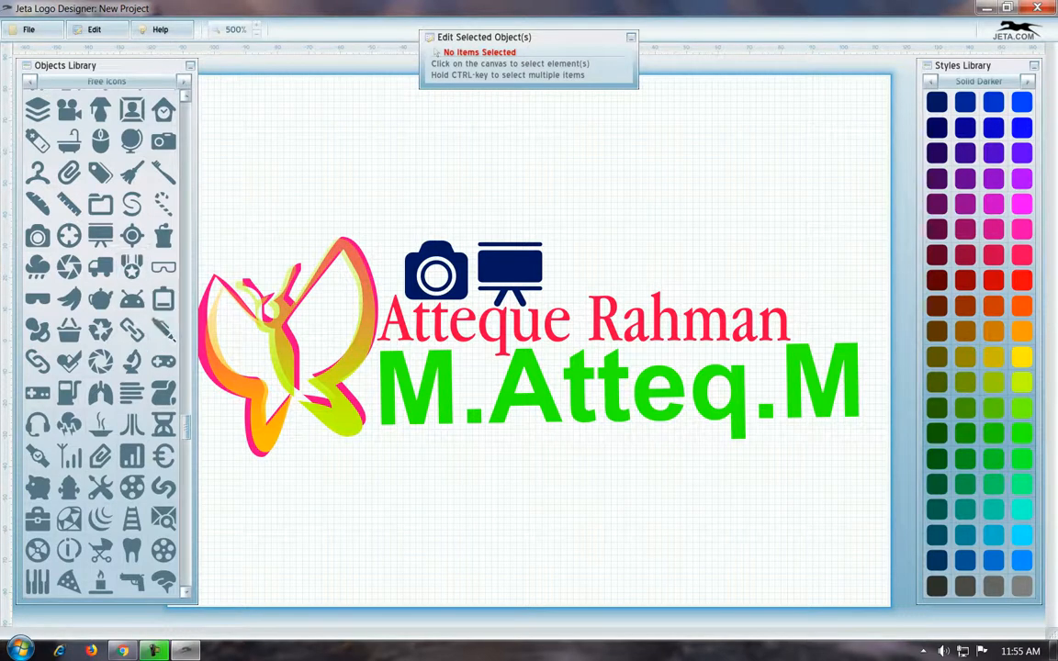
- Try a coffee cup icon with two steam curls, scaled to 22%, beside the end of the serif name line, and delete it
scroll(101, 340, "down", 5)
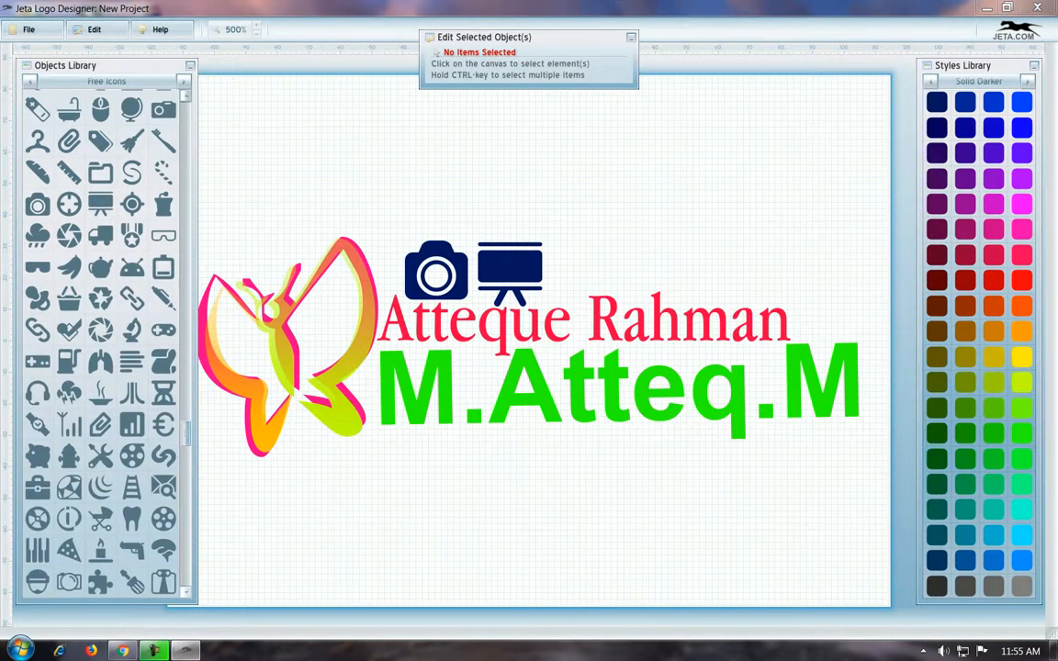
scroll(101, 340, "down", 2)
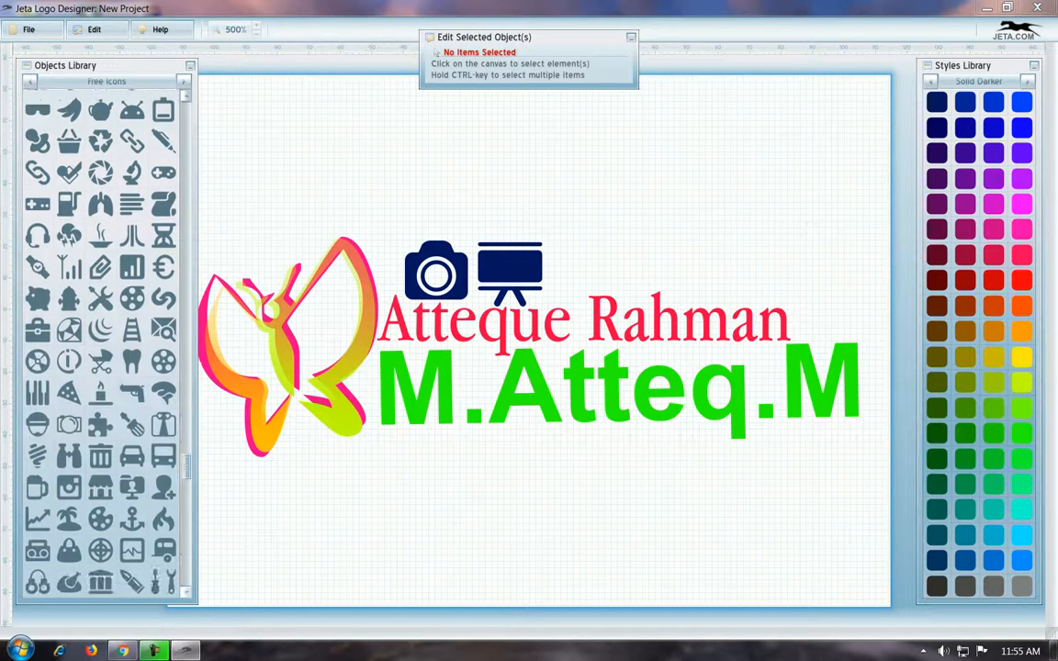
scroll(101, 340, "down", 4)
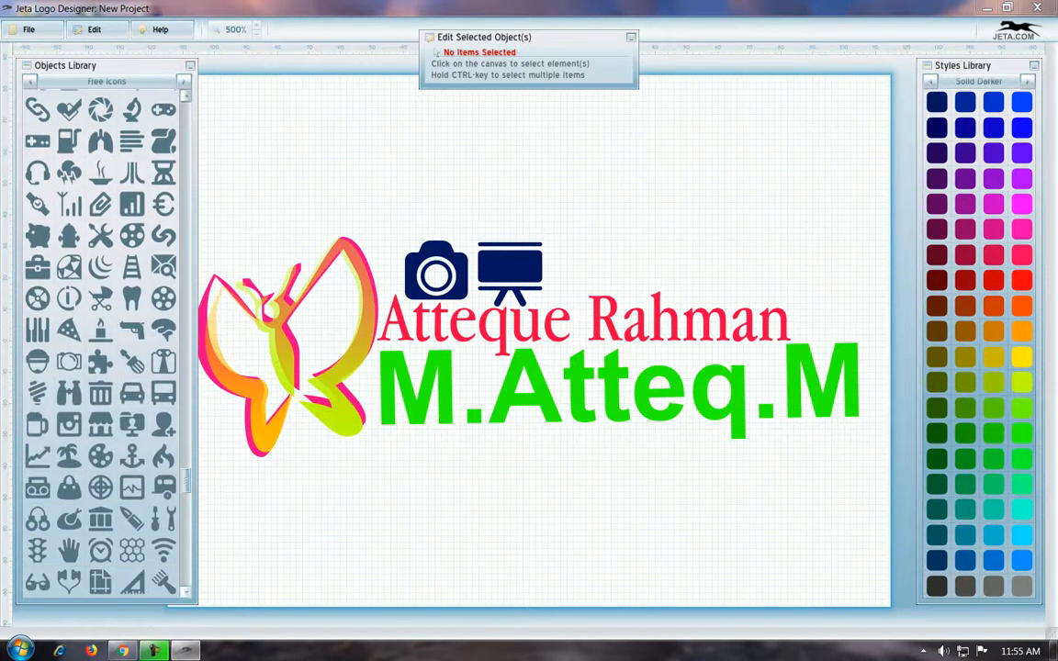
scroll(101, 340, "down", 1)
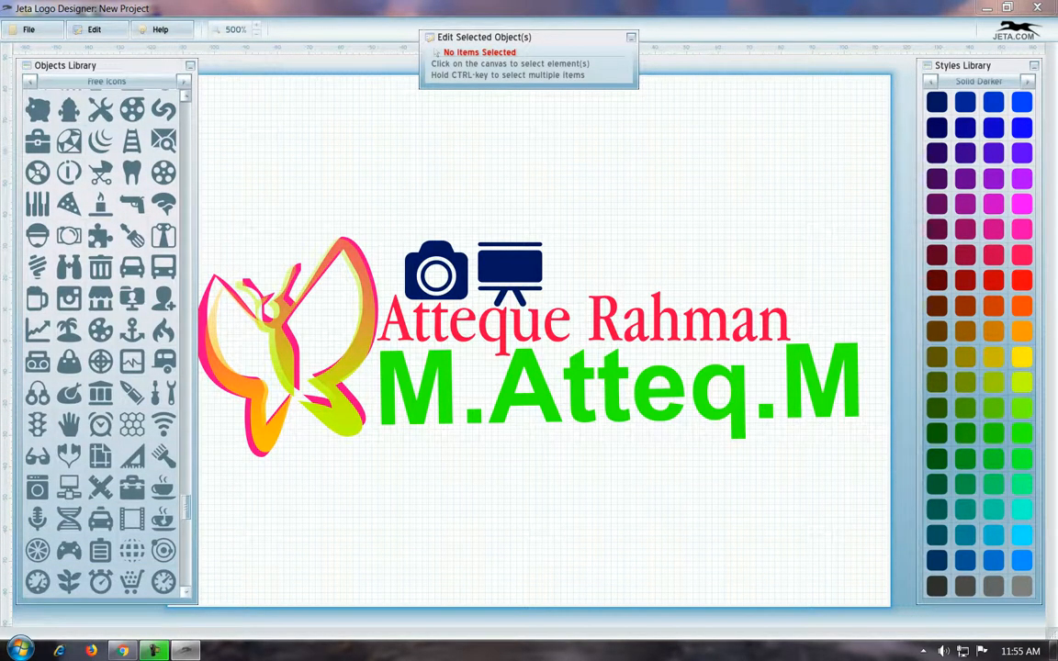
scroll(101, 340, "down", 3)
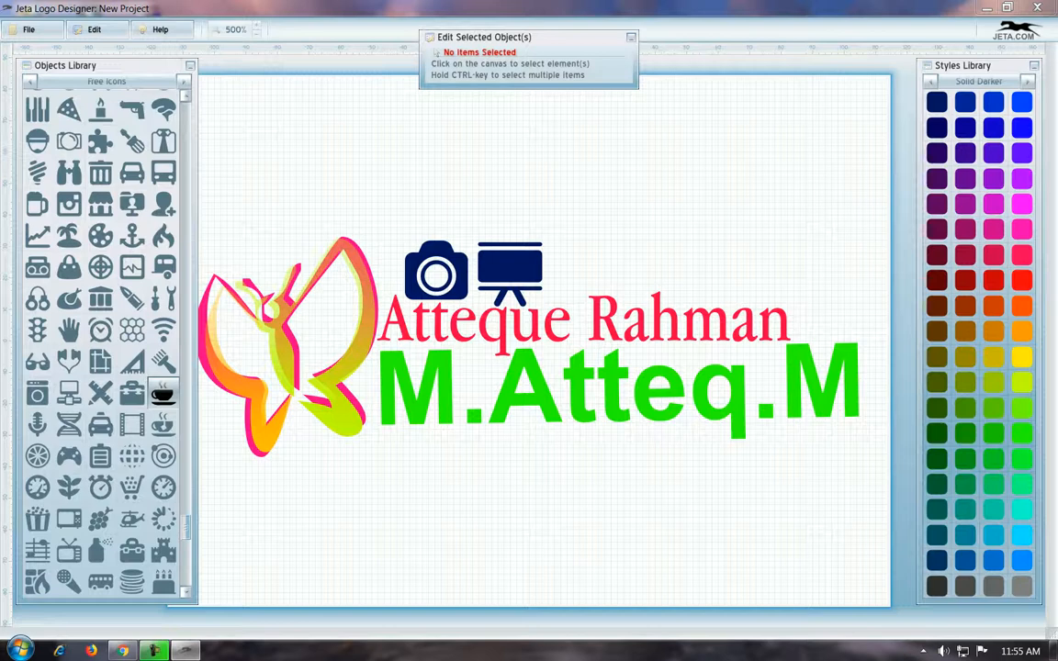
left_click(162, 395)
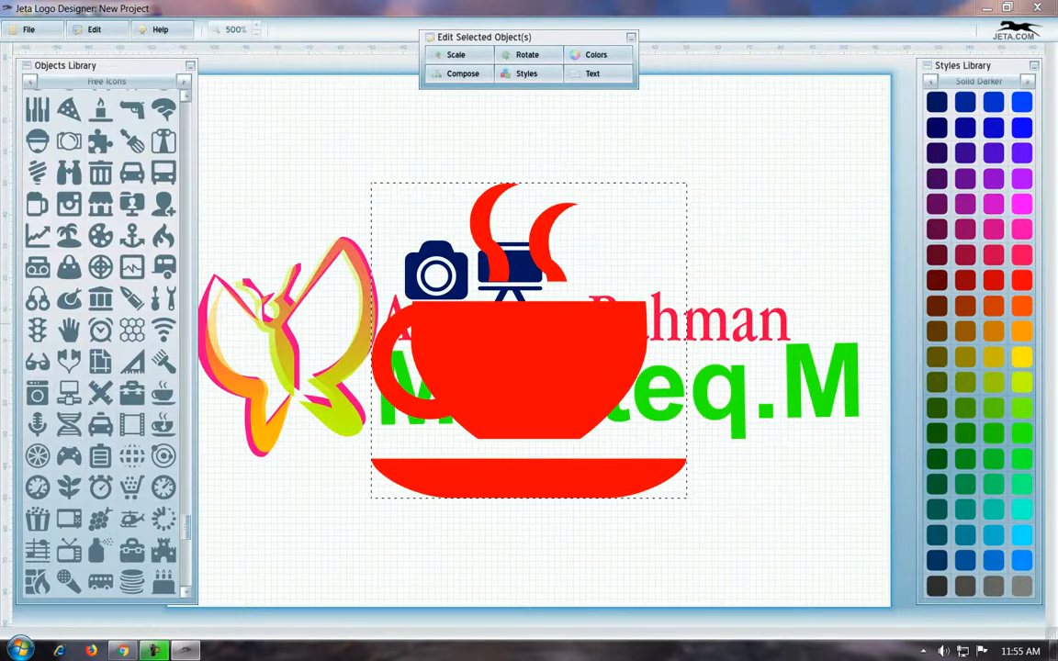
left_click(457, 56)
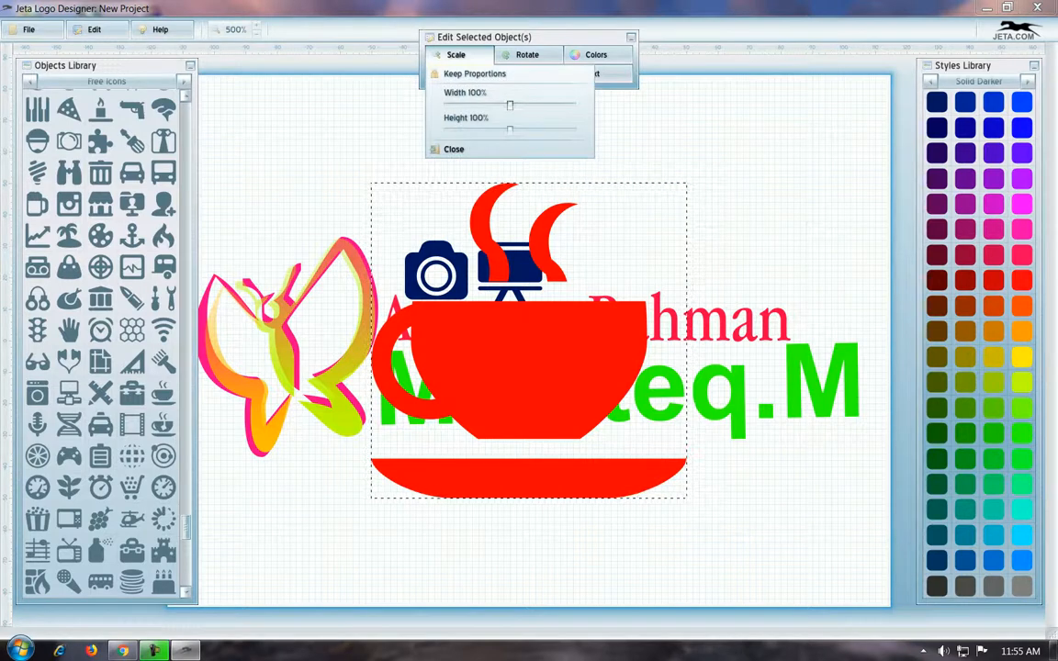
left_click_drag(509, 104, 469, 105)
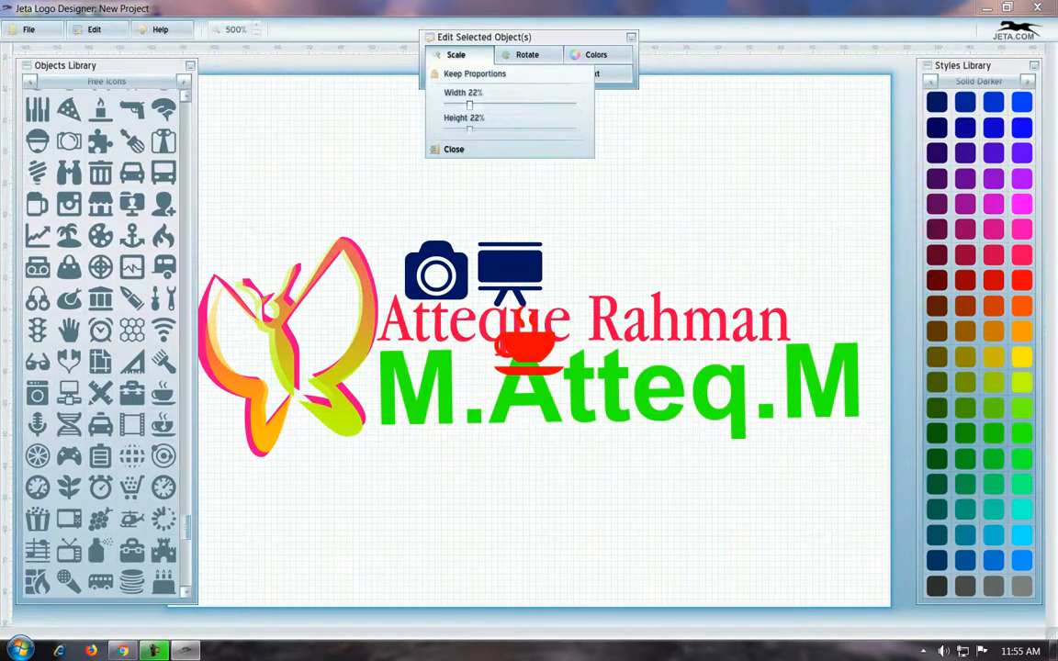
left_click_drag(530, 347, 831, 309)
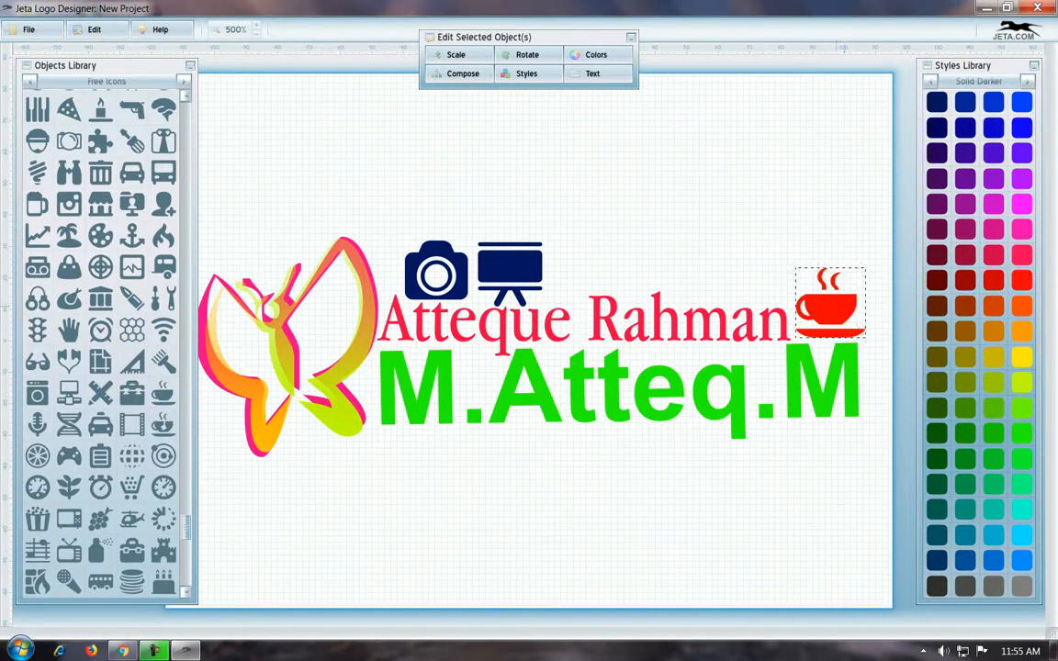
right_click(836, 308)
left_click(868, 347)
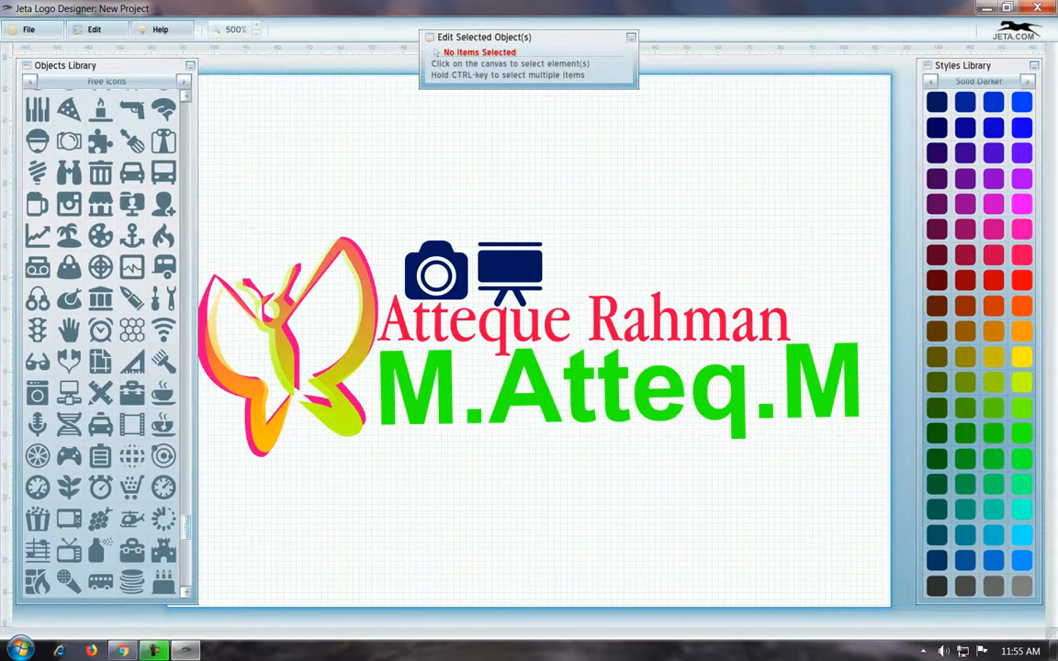
- Insert the solid globe icon from Free Icons, scale it to 27% and place it at the end of the serif name line
scroll(102, 340, "down", 5)
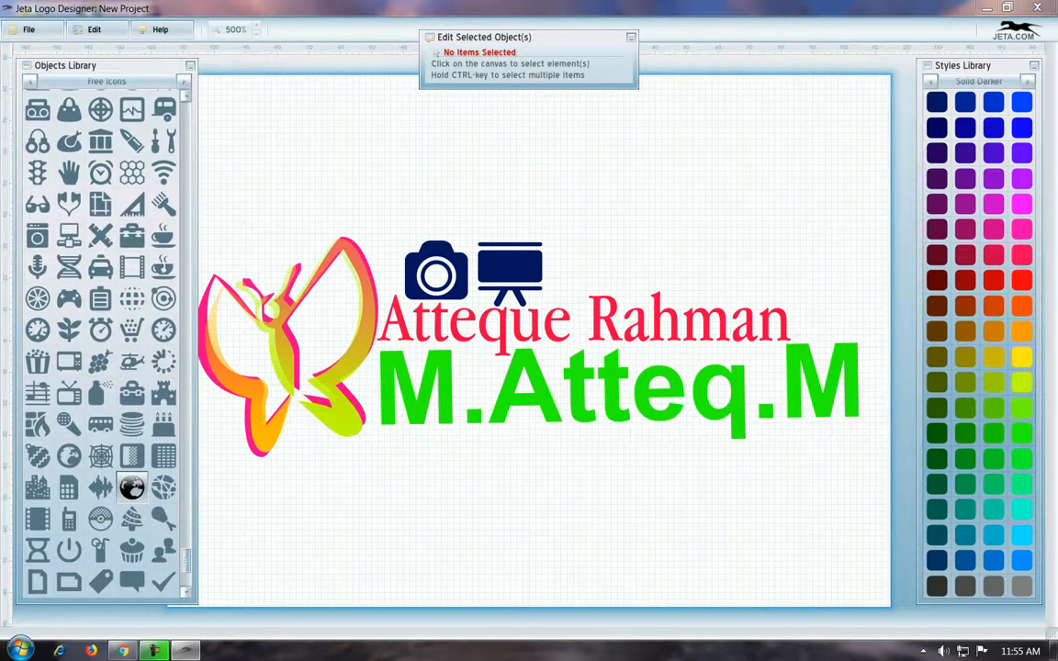
left_click(132, 487)
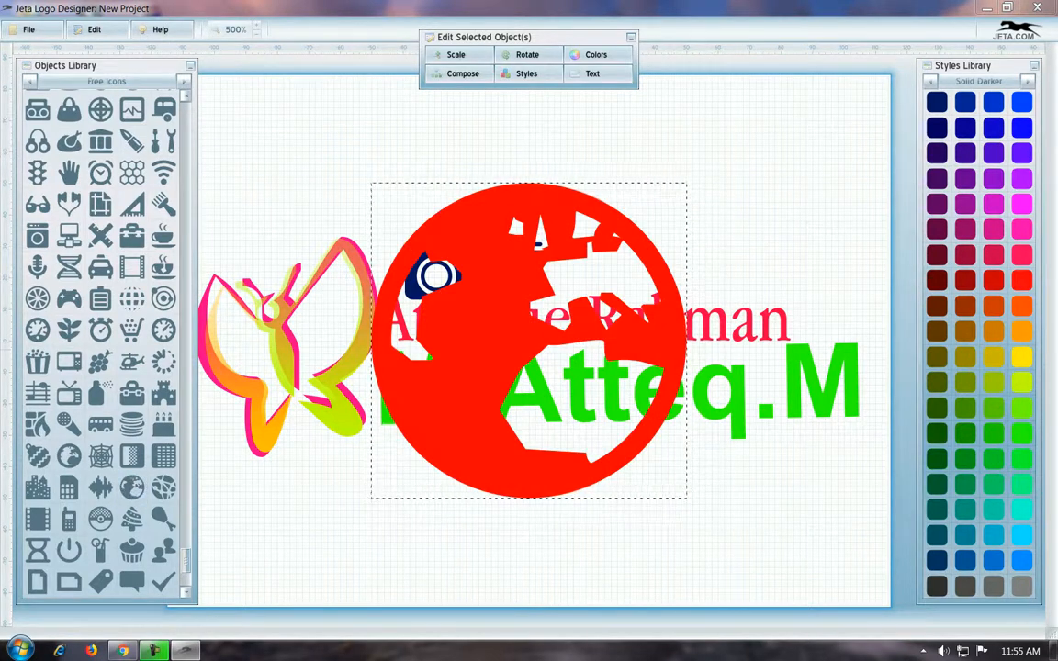
left_click(456, 55)
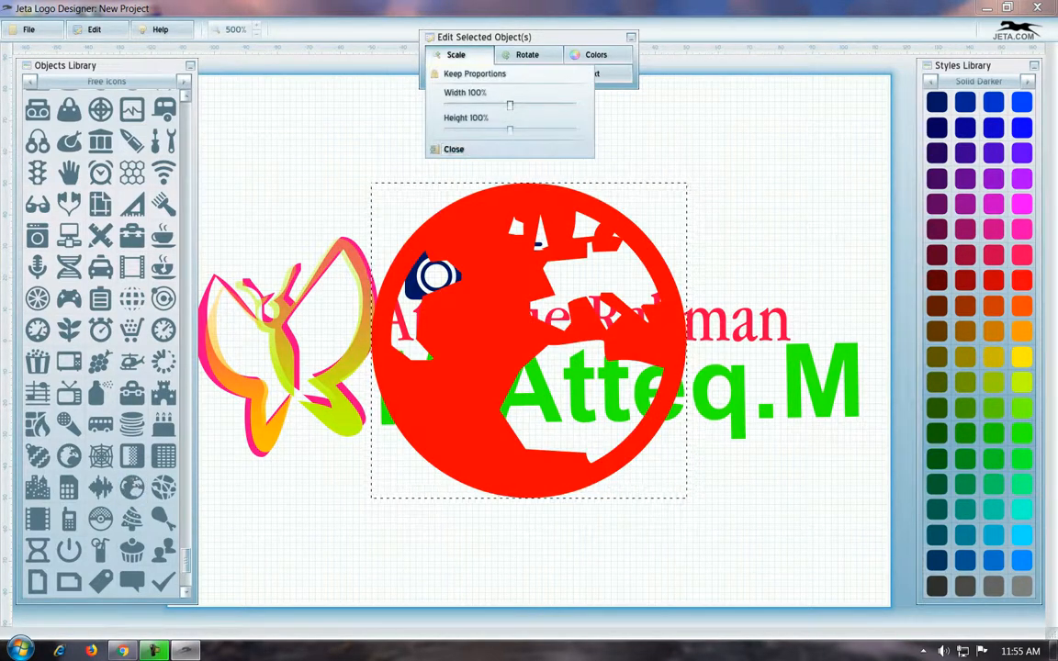
left_click_drag(510, 105, 471, 105)
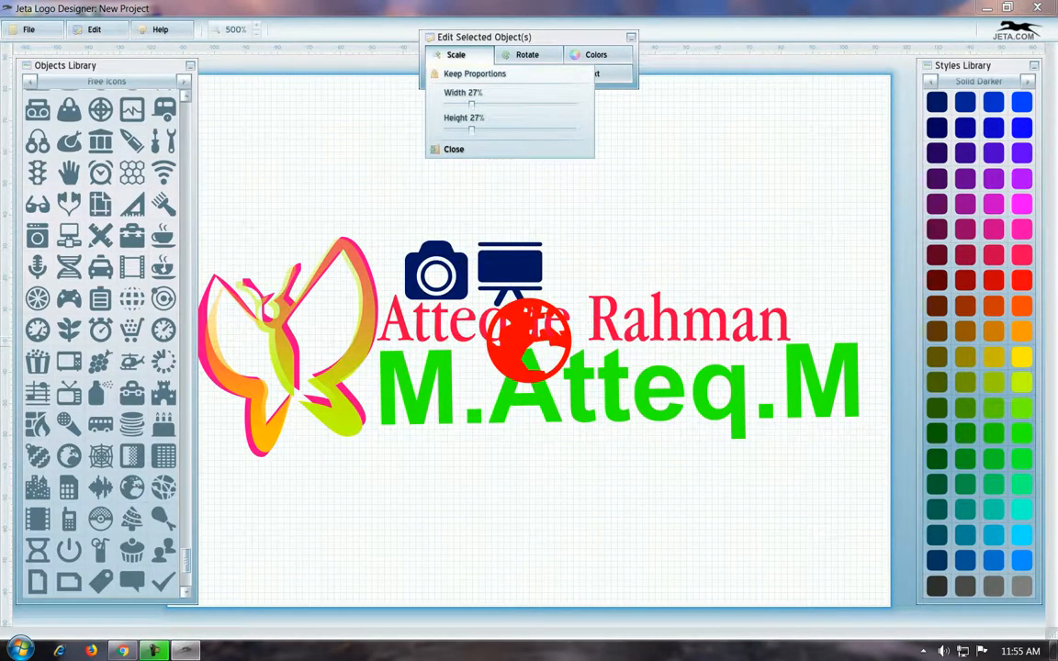
left_click_drag(529, 340, 831, 297)
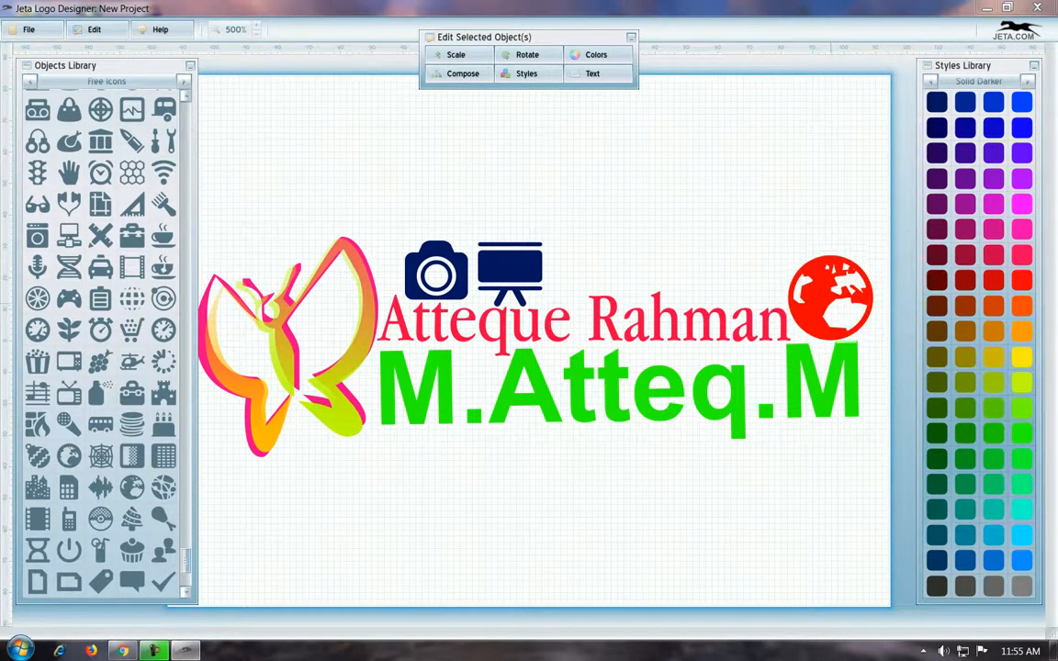
- Reduce the globe icon by a further 66% scaling and set it closely beside the end of the serif name line
left_click(455, 55)
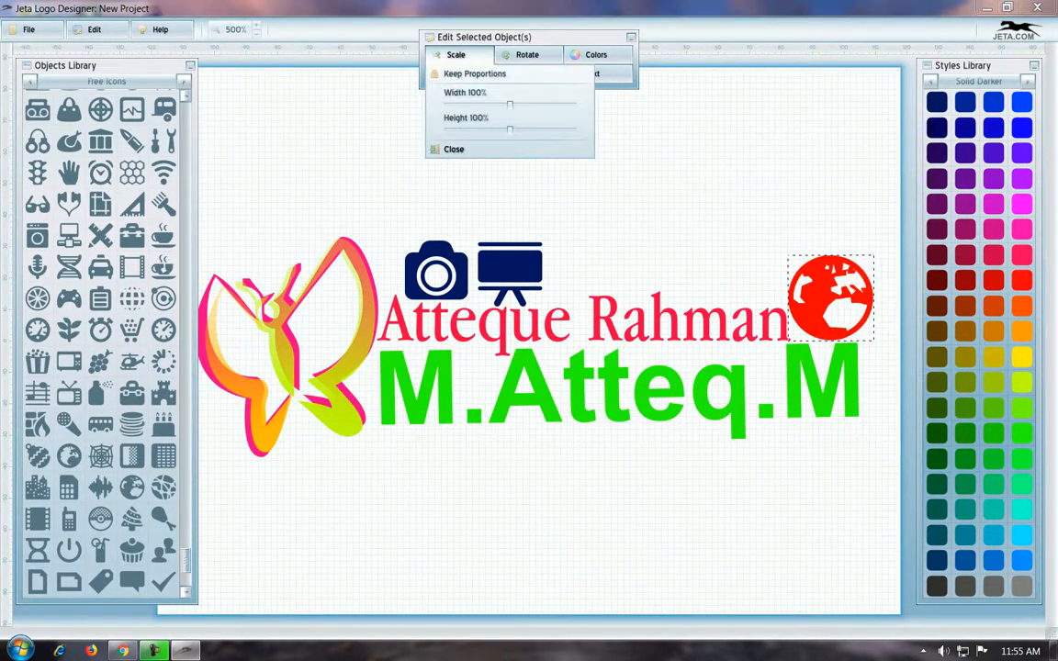
left_click_drag(510, 105, 504, 106)
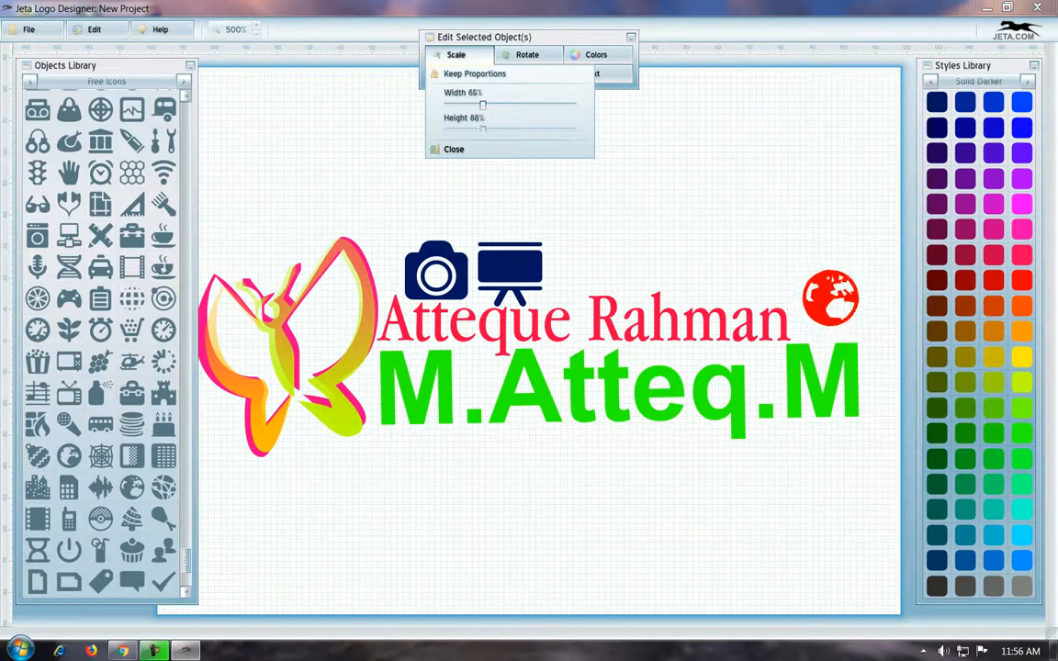
left_click_drag(831, 297, 828, 306)
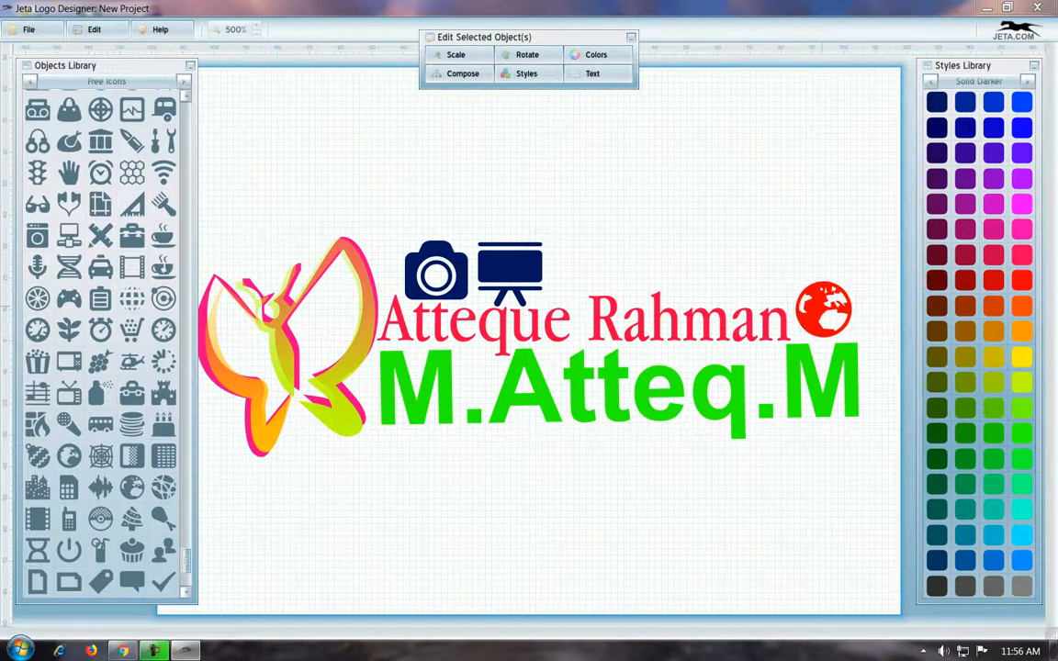
- Try the brightest pinkish red from the Solid Darker styles on the globe icon
left_click(822, 313)
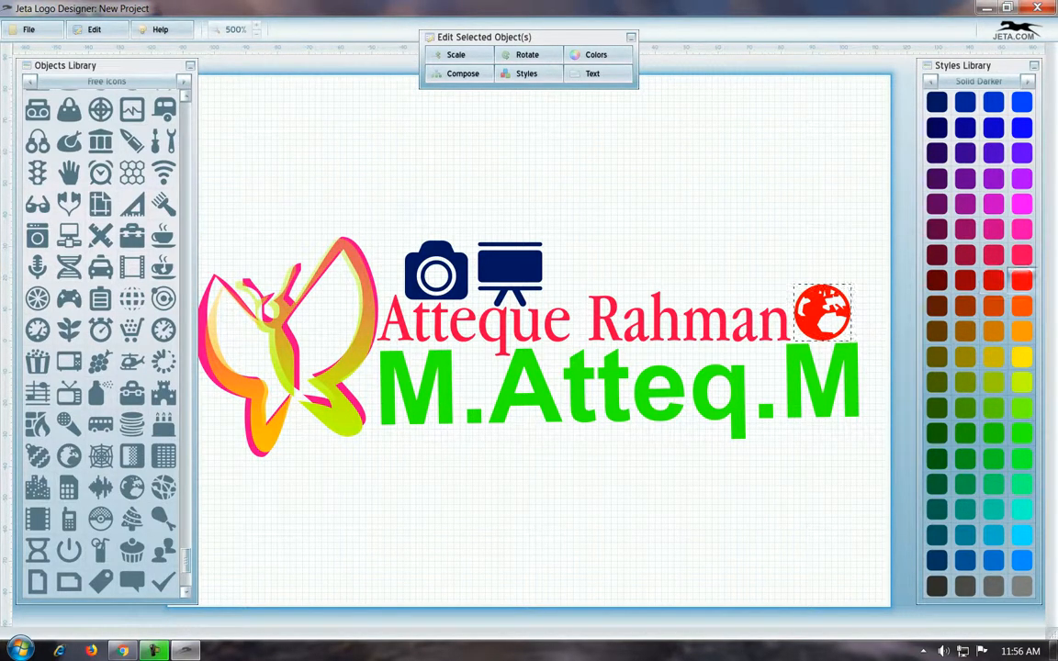
left_click(1022, 255)
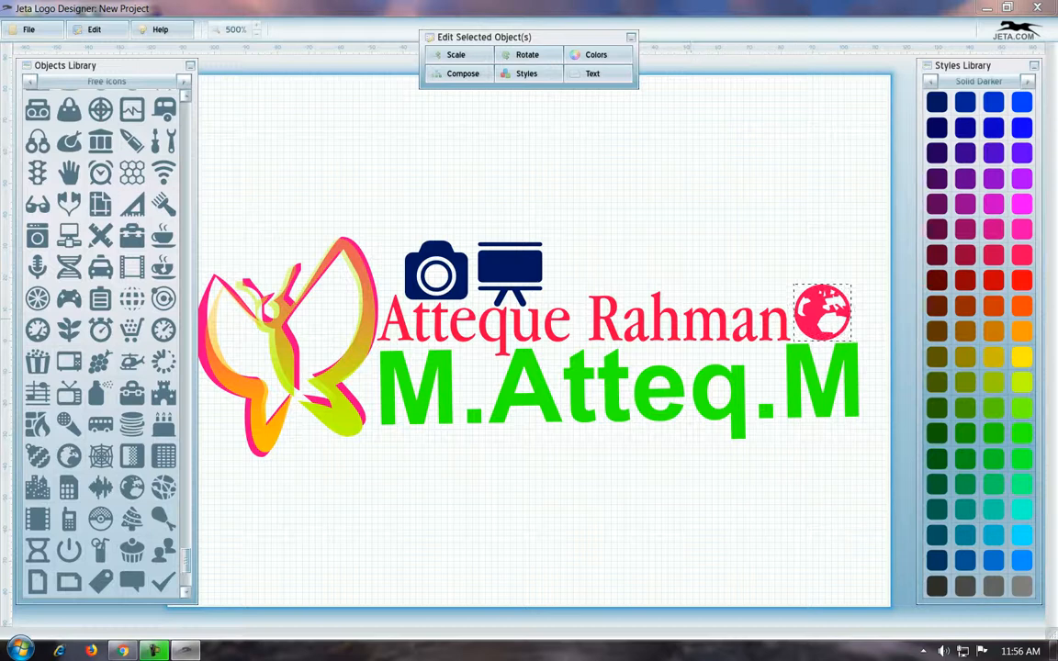
- Try bright orange and crimson on the serif name line, and settle on the brightest pure red from the Solid Darker styles
left_click(588, 317)
left_click(1023, 306)
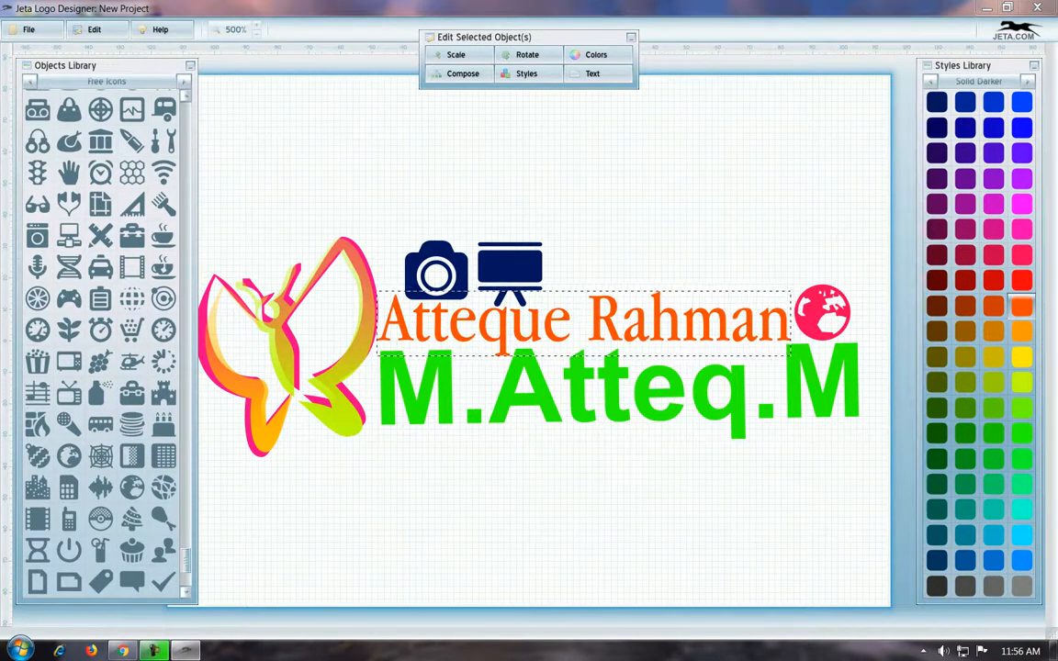
left_click(994, 254)
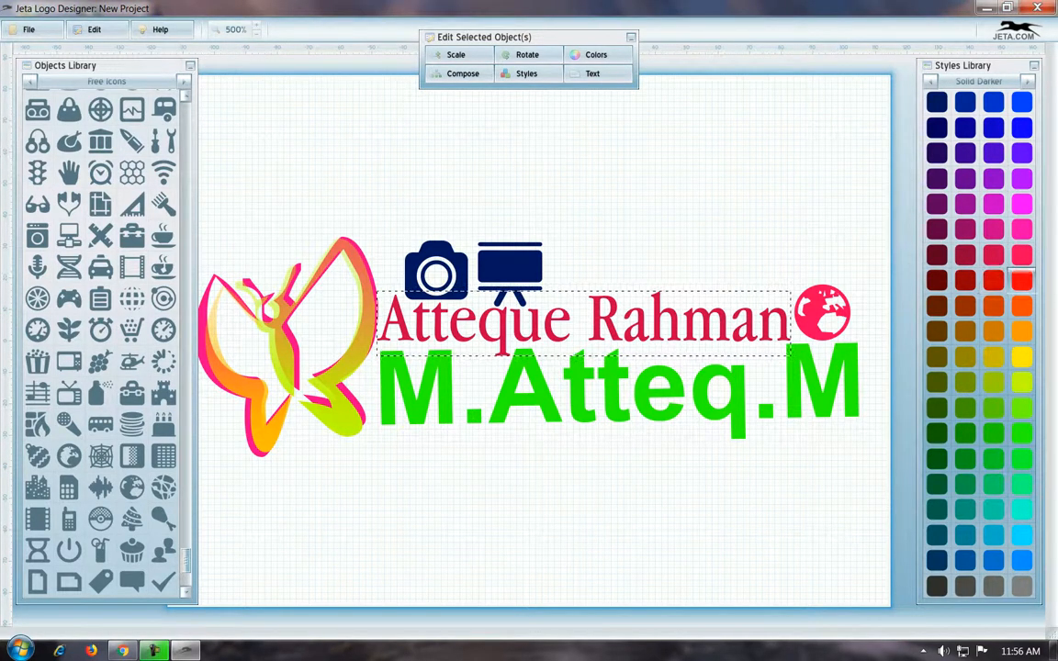
left_click(1022, 280)
- Recolour the globe icon with the same bright pure red as the serif name line and deselect it
left_click(827, 314)
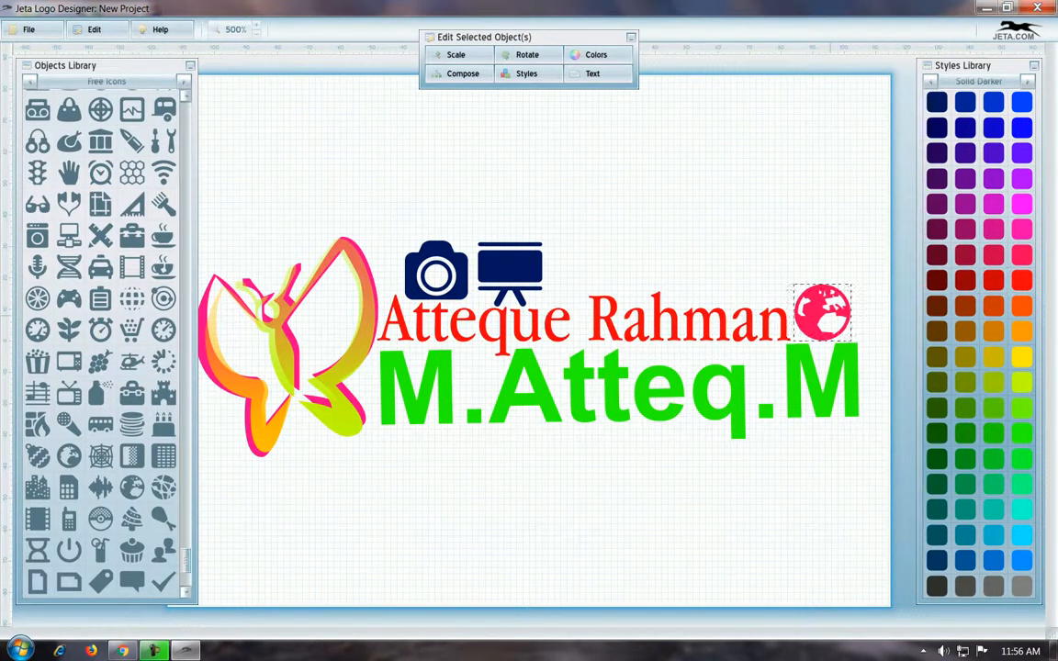
left_click(1022, 280)
left_click(656, 211)
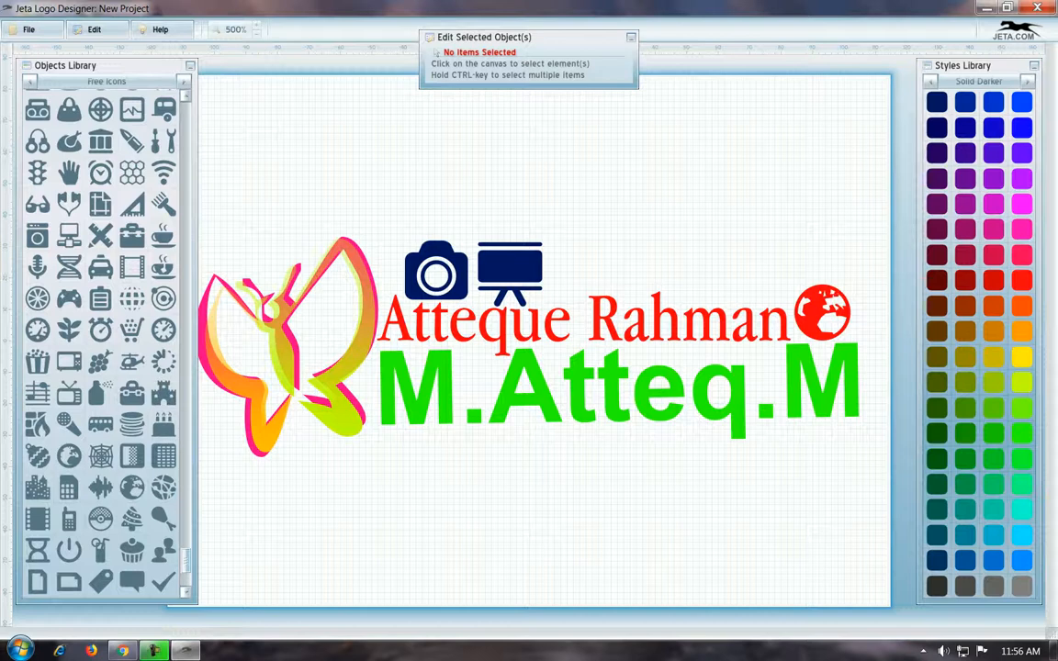
- Try the closed combination padlock icon from Free Icons, scaled to 25%, above the end of the serif name line
scroll(101, 340, "up", 2)
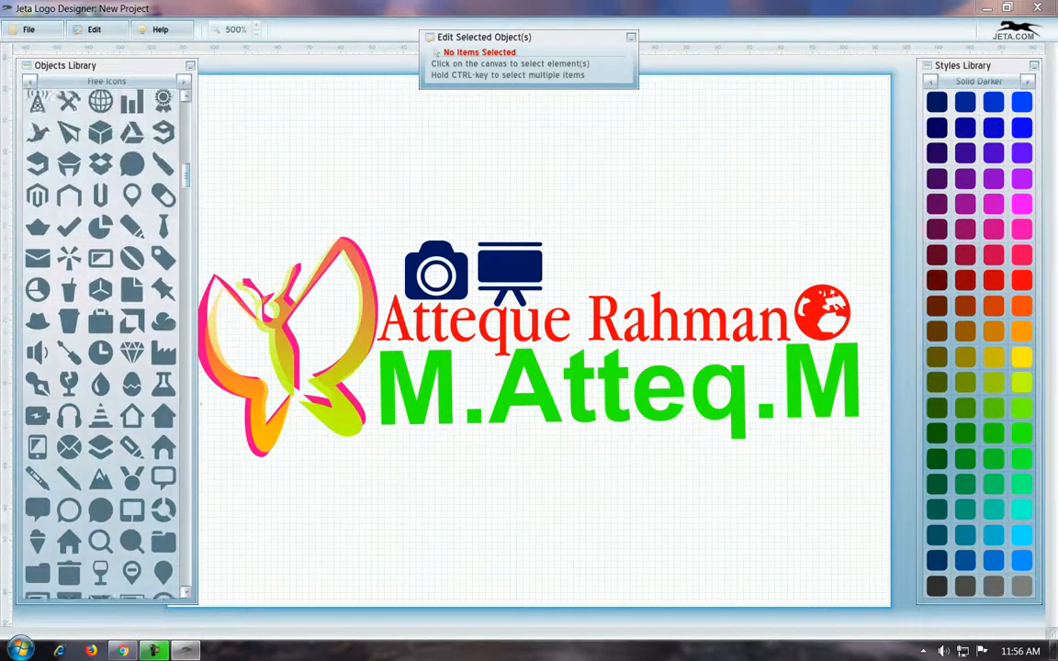
scroll(101, 340, "up", 3)
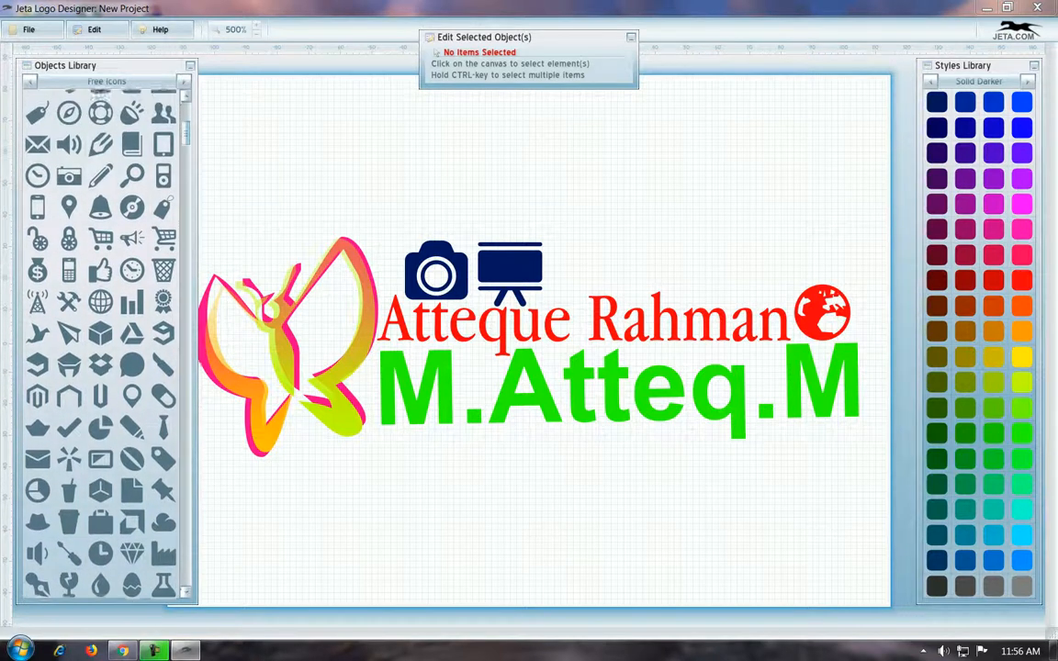
scroll(101, 339, "up", 1)
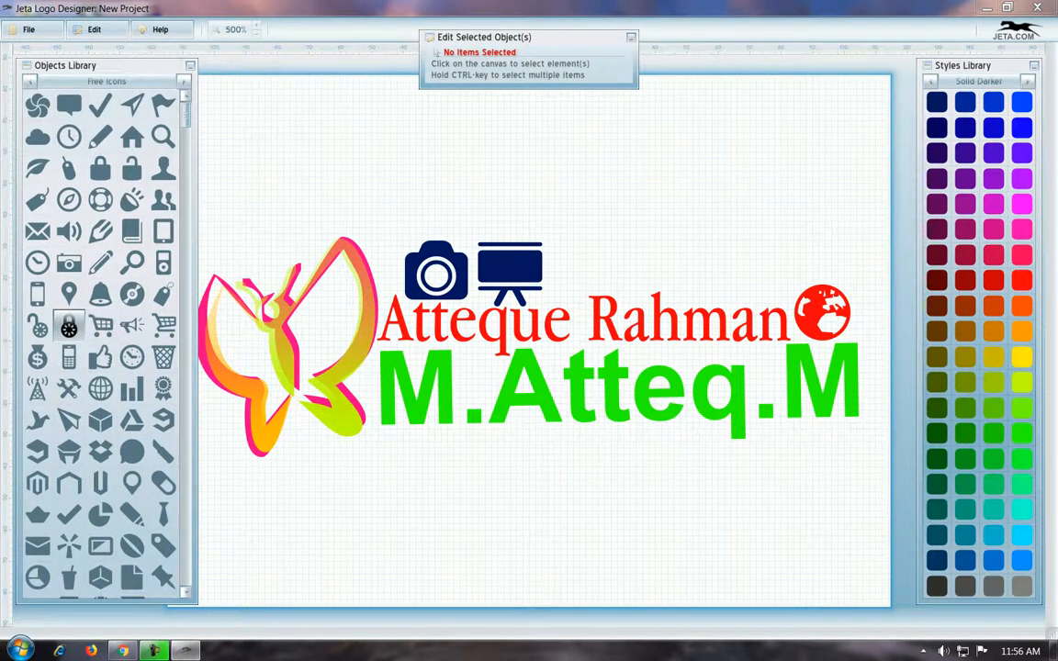
left_click(69, 326)
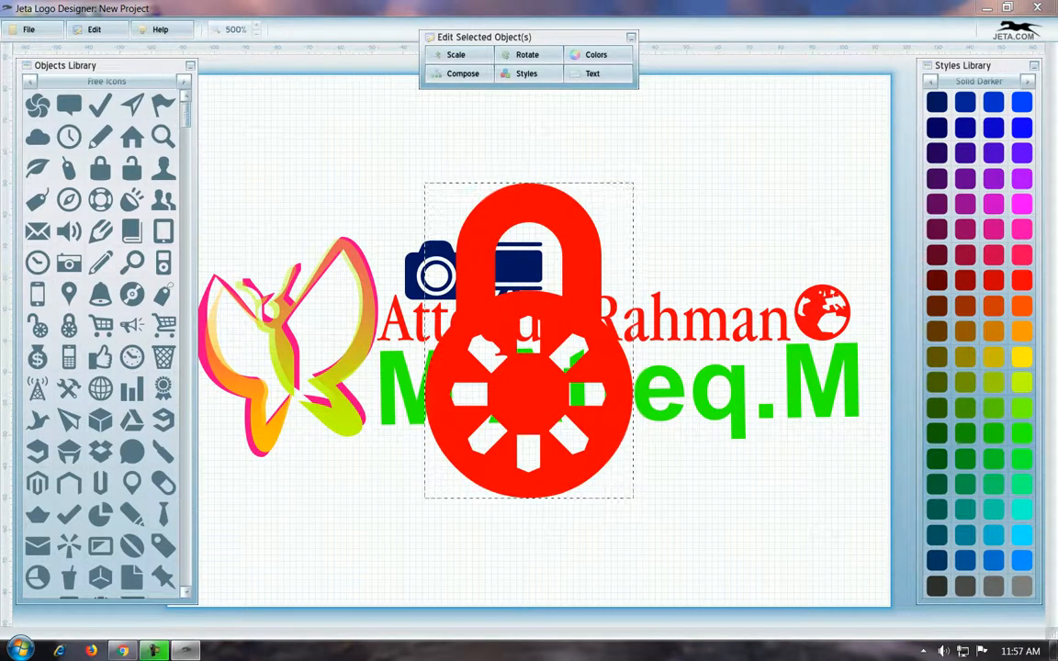
left_click(457, 55)
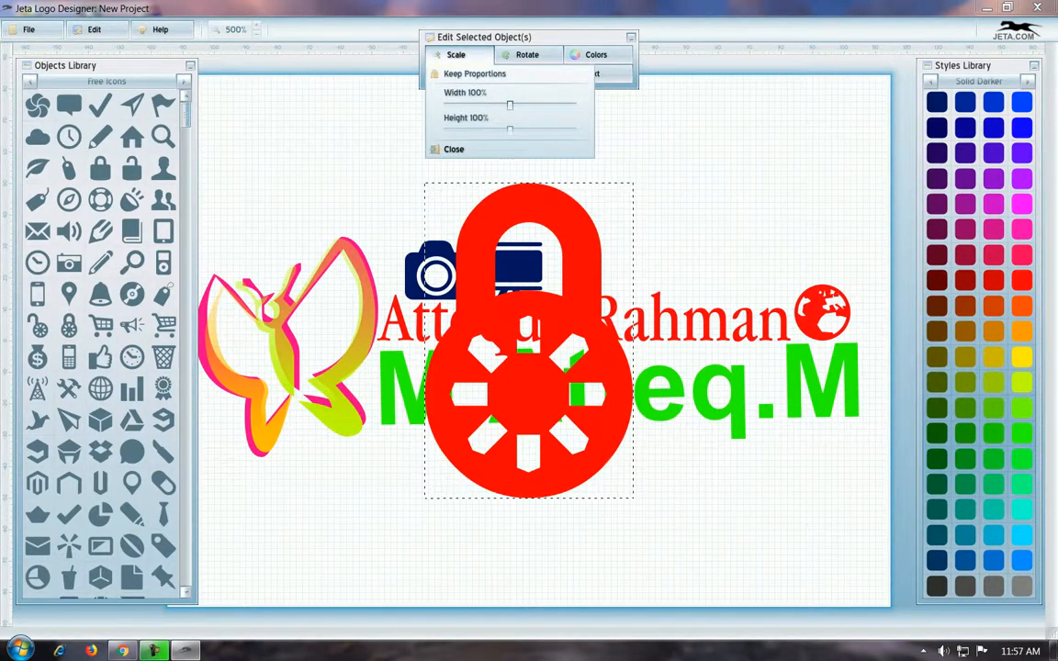
left_click_drag(510, 105, 471, 106)
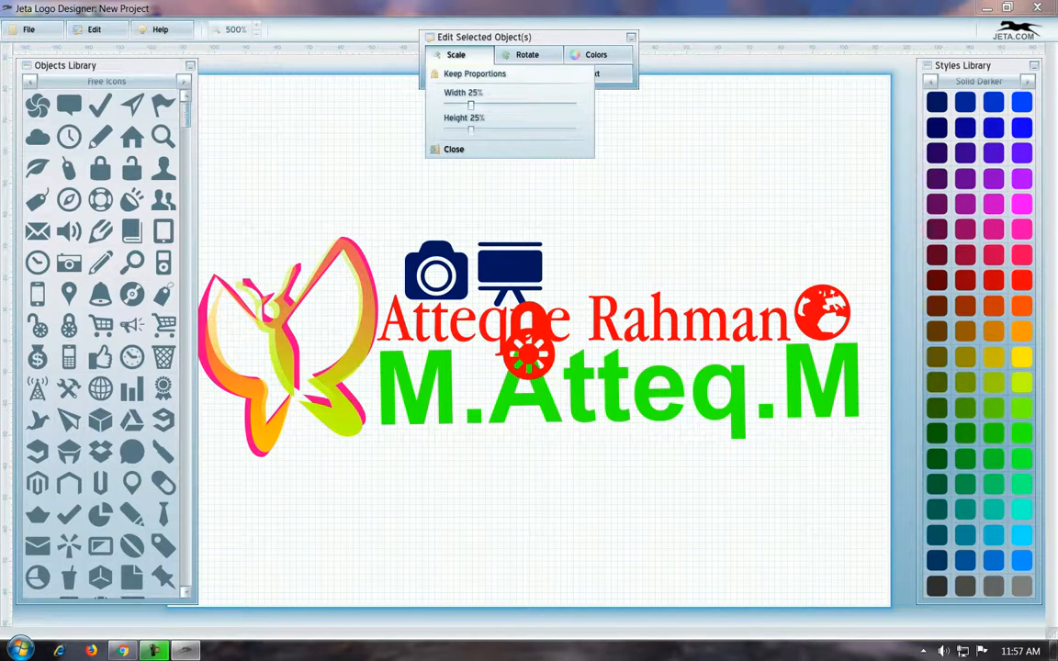
left_click_drag(528, 352, 763, 284)
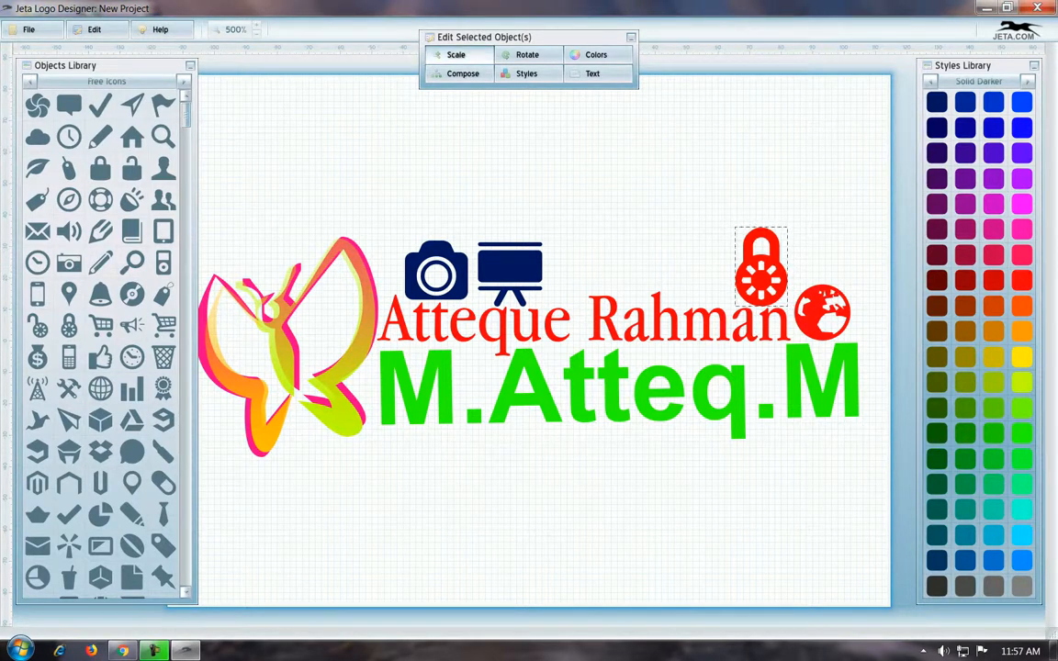
- Reduce the padlock icon by a further 84% scaling, and delete it from the logo
left_click(456, 55)
left_click_drag(510, 104, 485, 106)
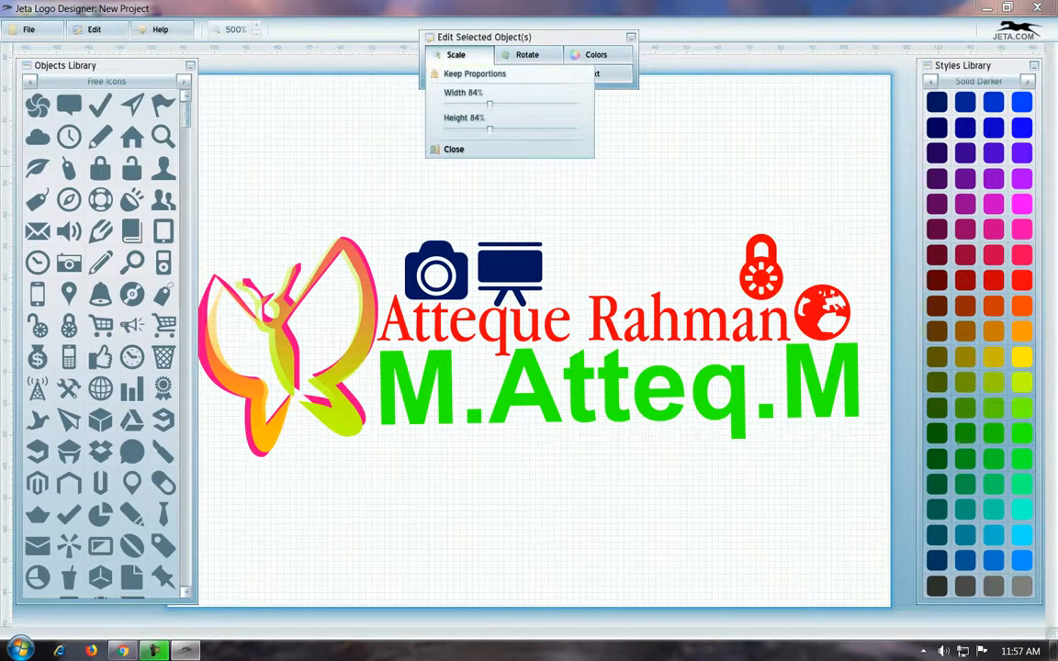
right_click(751, 266)
left_click(783, 301)
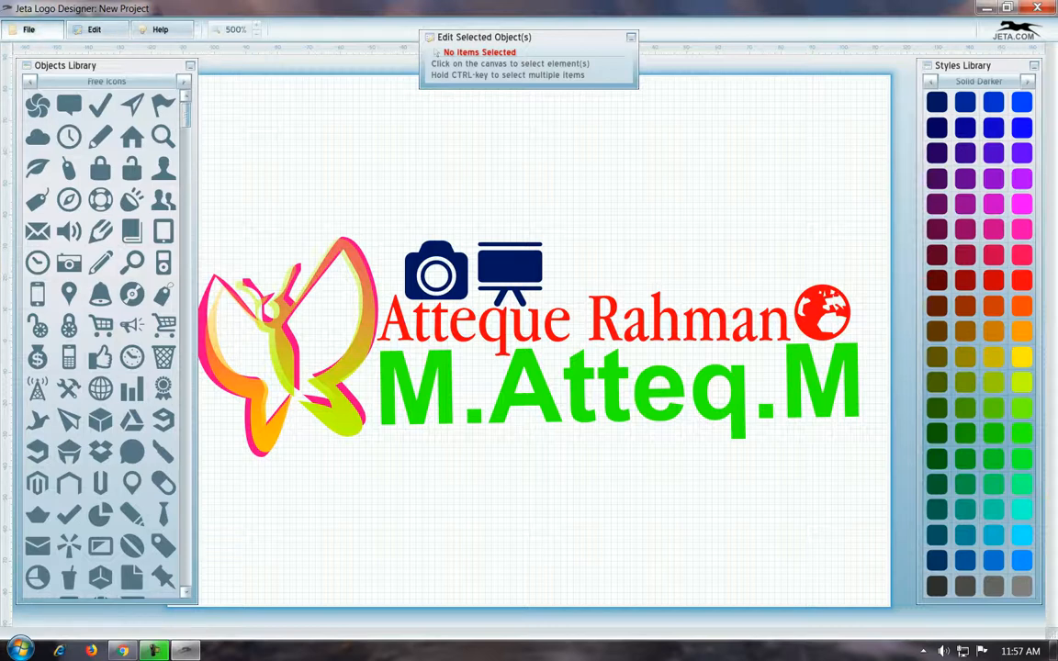
- Save the logo as a PNG image in the Downloads folder, named with the owner's first name followed by three dots
left_click(29, 31)
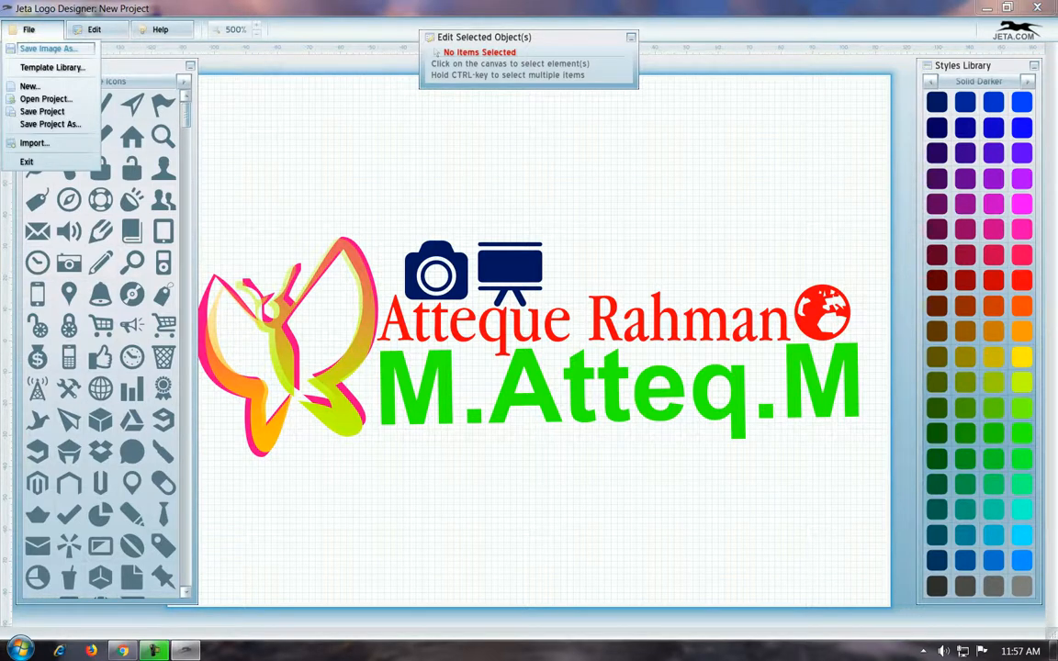
left_click(48, 47)
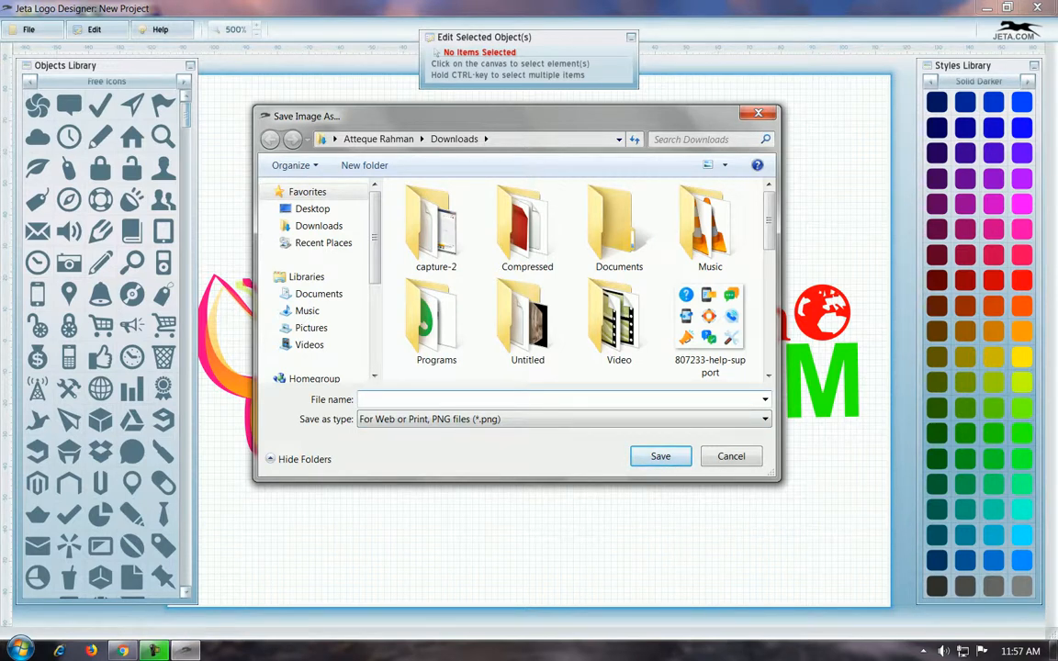
type("Atteq")
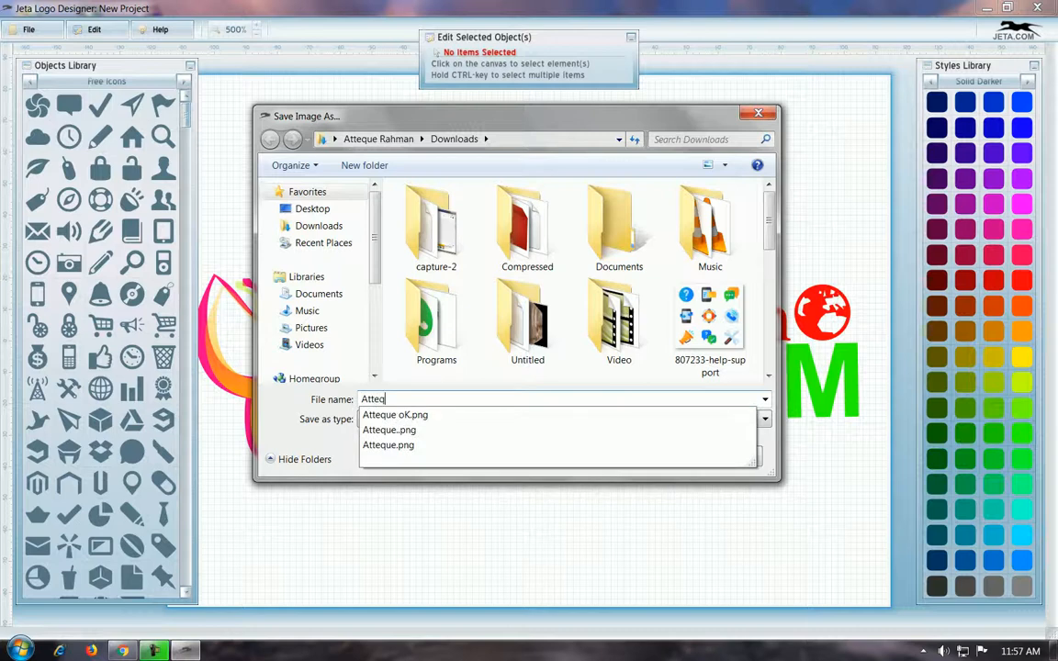
type("ue..")
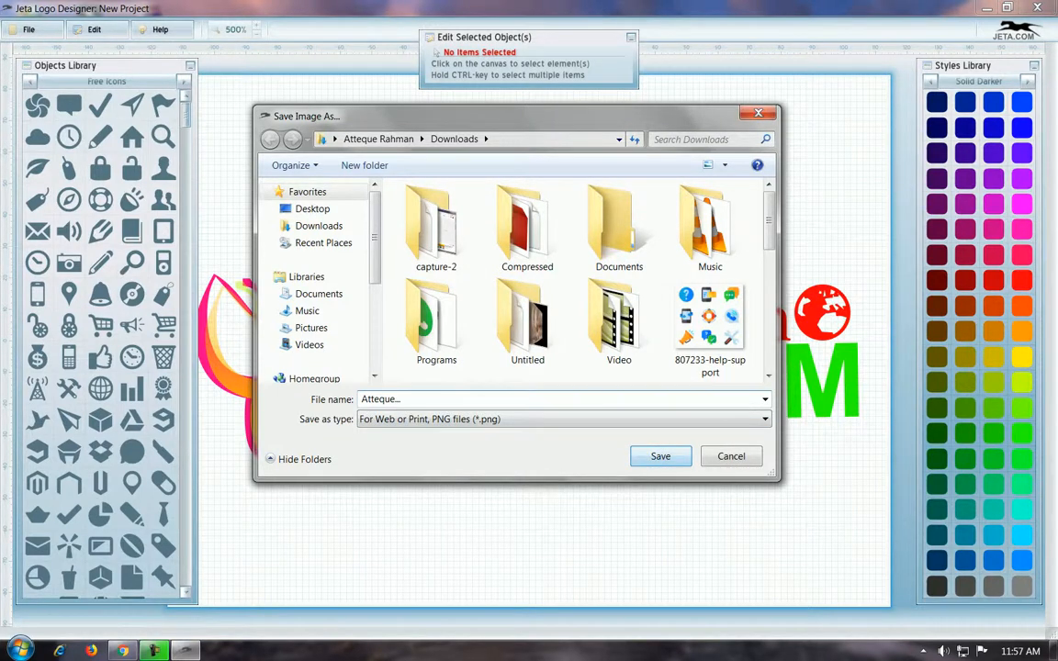
key("Return")
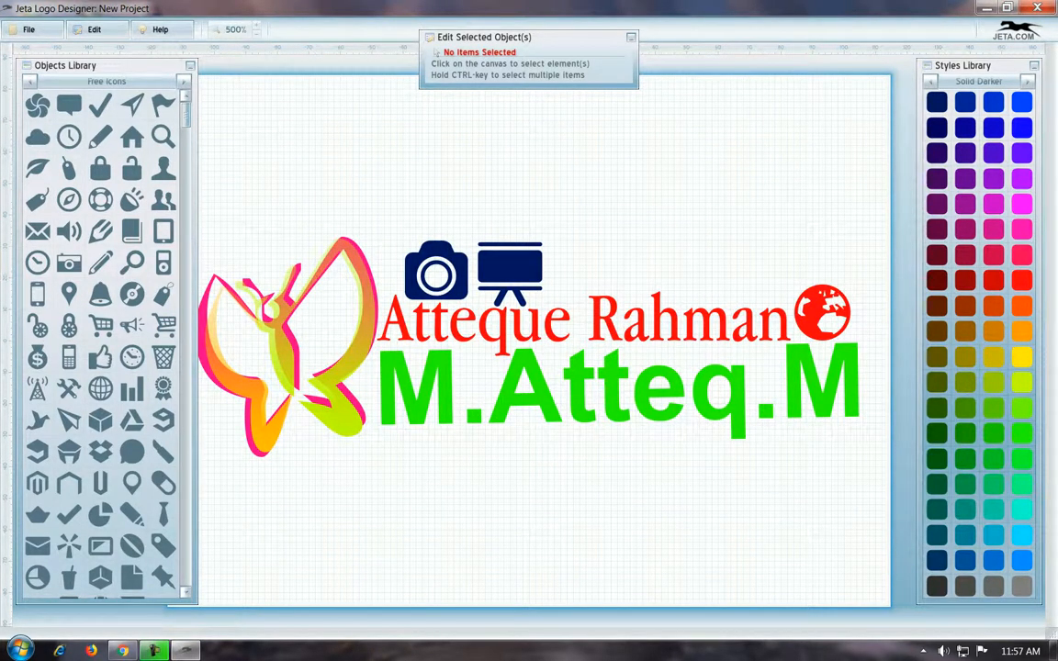